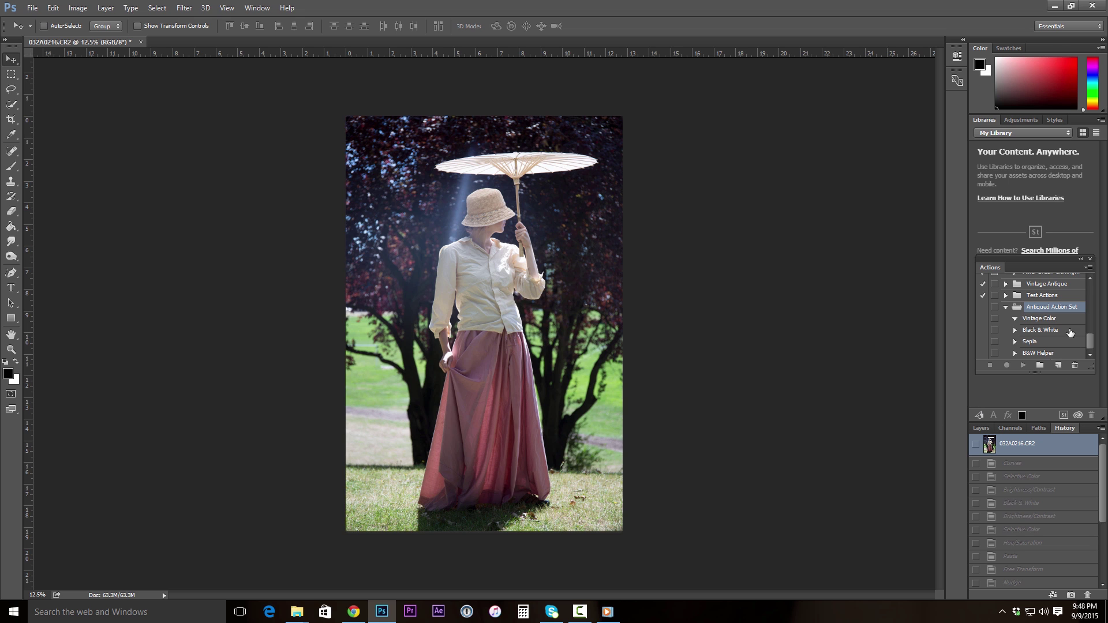
Create a new action set in the Actions panel, keeping the default name Set 1
{"action": "left_click", "coordinate": [1038, 365]}
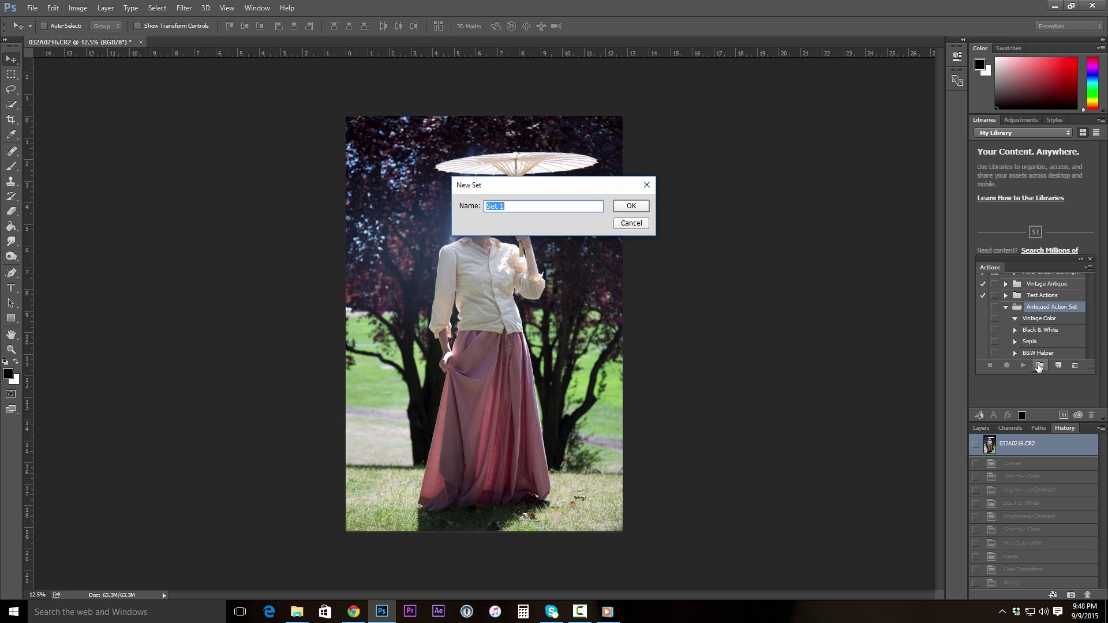
{"action": "key", "text": "Return"}
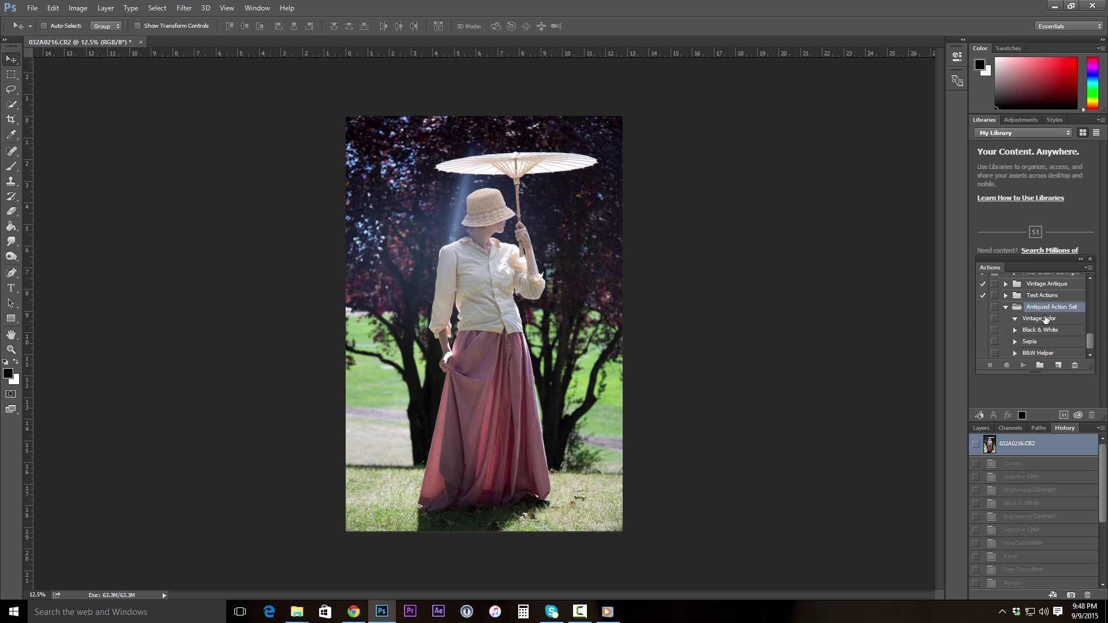
{"action": "left_click", "coordinate": [260, 9]}
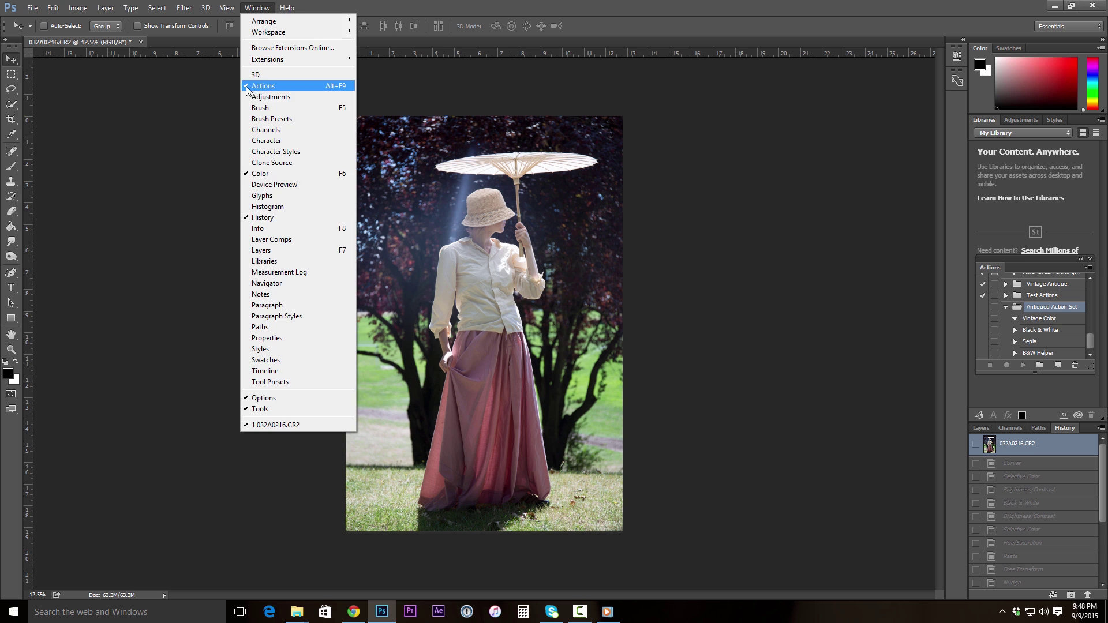
{"action": "left_click", "coordinate": [205, 96]}
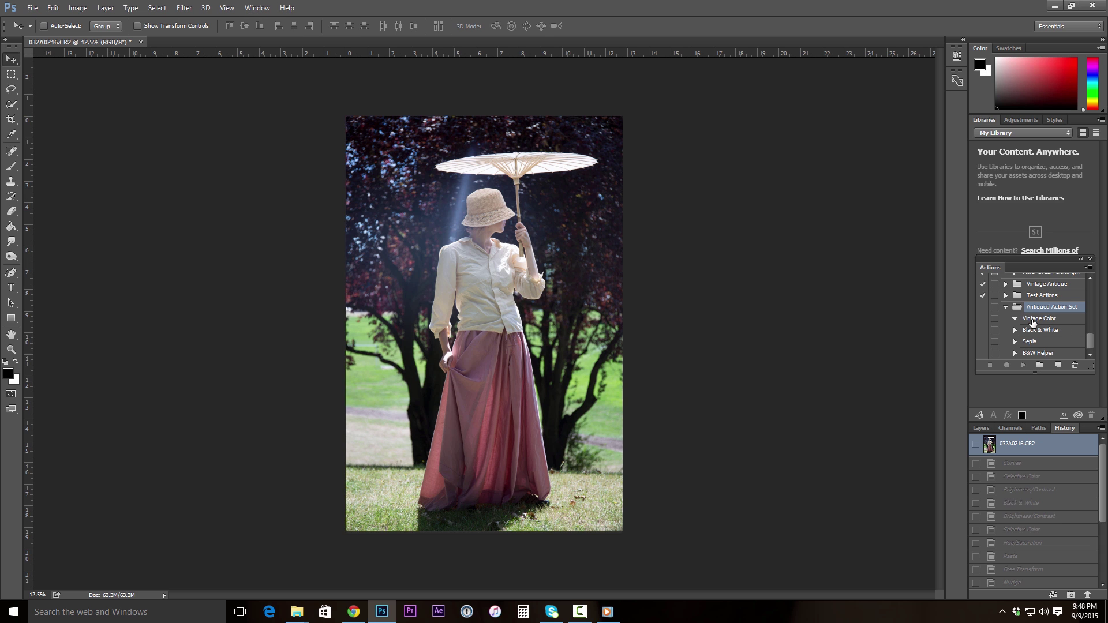
Test New Action and Record/Stop in the Actions panel, then begin recording into Vintage Color
{"action": "left_click", "coordinate": [1033, 320]}
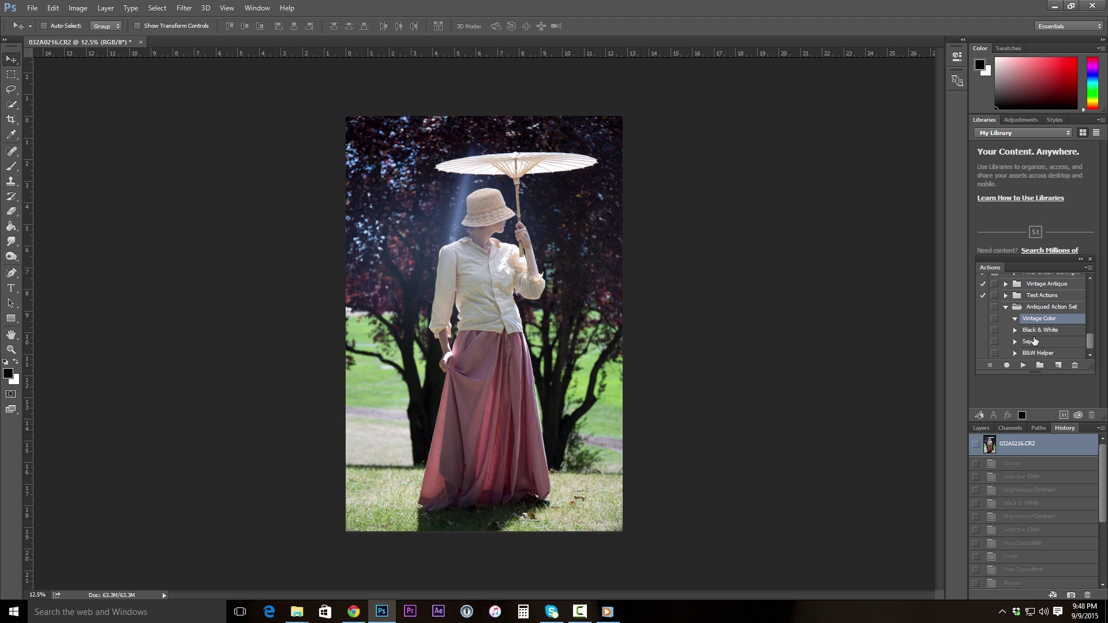
{"action": "left_click", "coordinate": [1033, 332]}
{"action": "left_click", "coordinate": [1037, 354]}
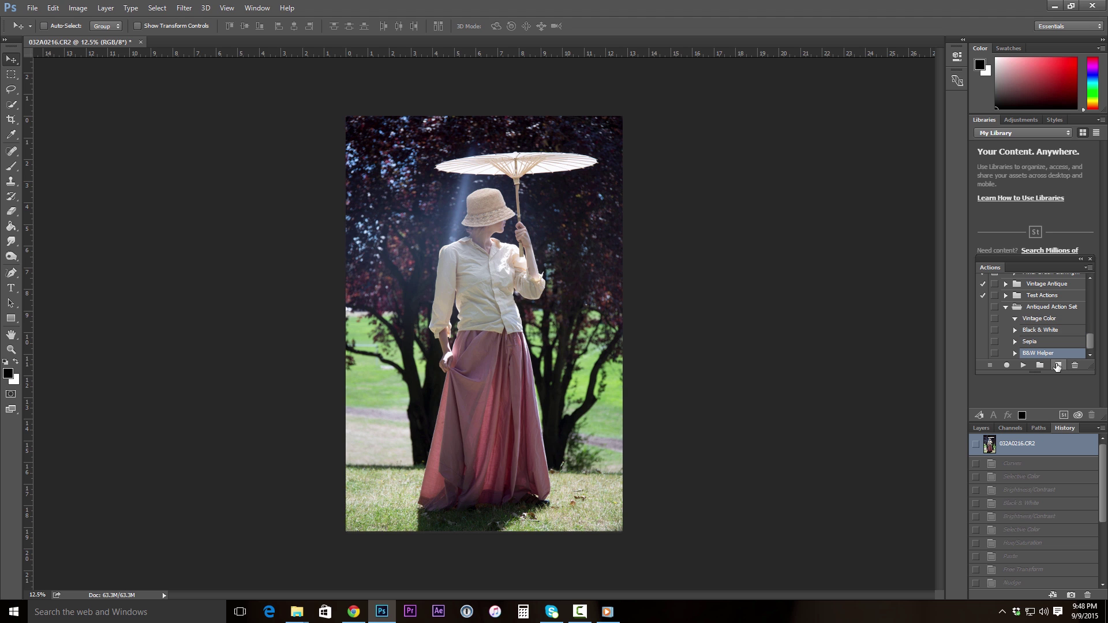
{"action": "left_click", "coordinate": [1058, 366]}
{"action": "left_click", "coordinate": [1007, 366]}
{"action": "left_click", "coordinate": [991, 366]}
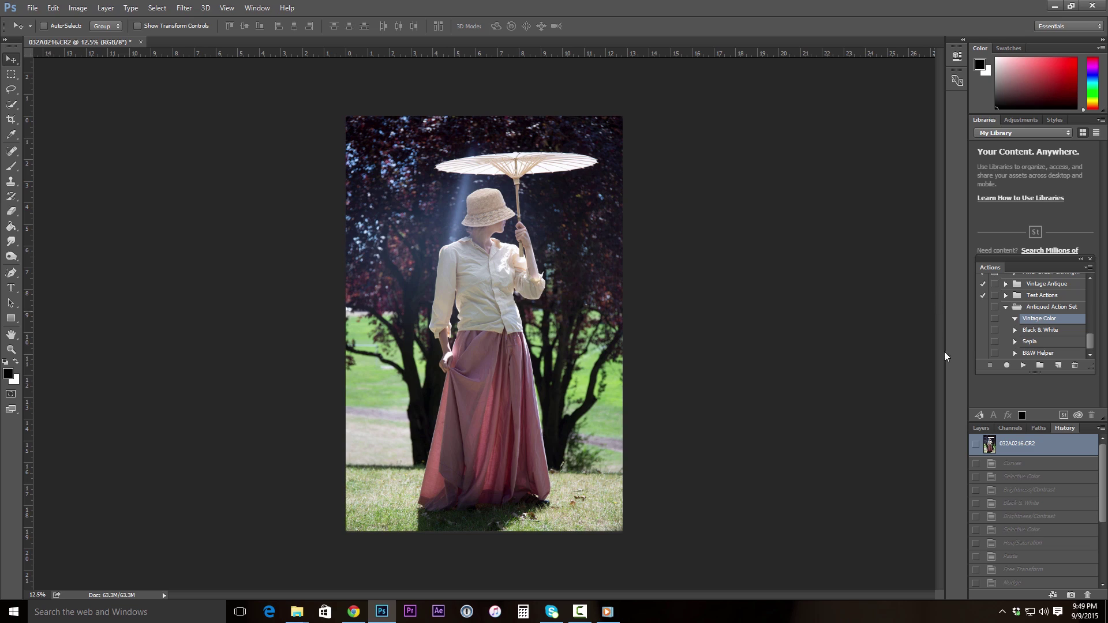
{"action": "left_click", "coordinate": [1006, 365]}
Apply a Curves adjustment with a raised black point and an S-shaped contrast curve
{"action": "left_click", "coordinate": [77, 8]}
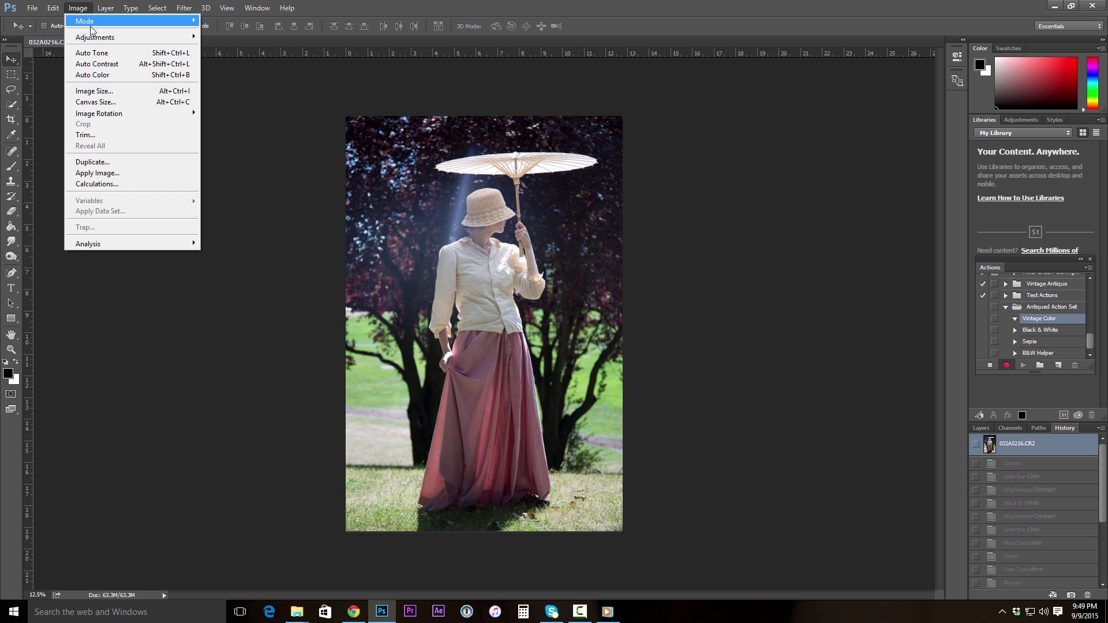
{"action": "mouse_move", "coordinate": [138, 37]}
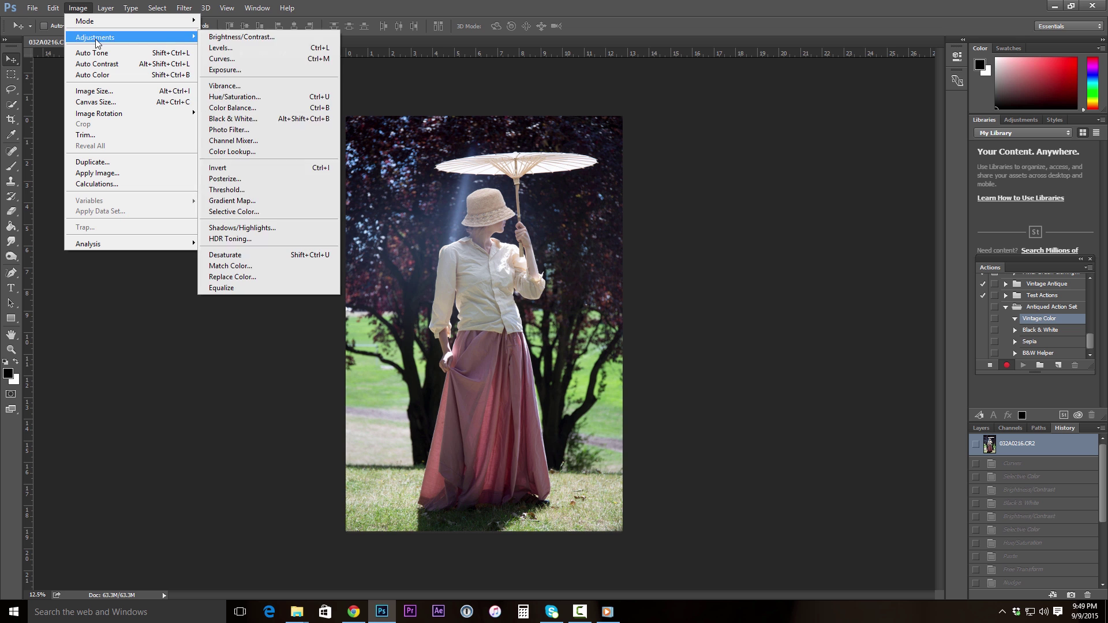
{"action": "left_click", "coordinate": [225, 59]}
{"action": "left_click_drag", "start_coordinate": [733, 309], "coordinate": [733, 284]}
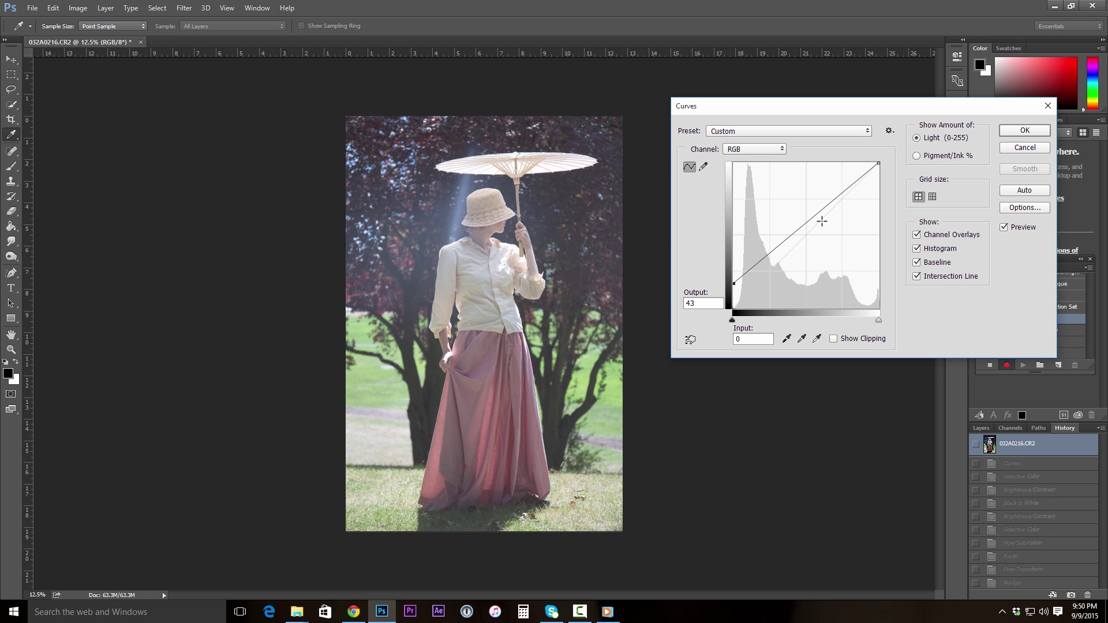
{"action": "left_click", "coordinate": [844, 193]}
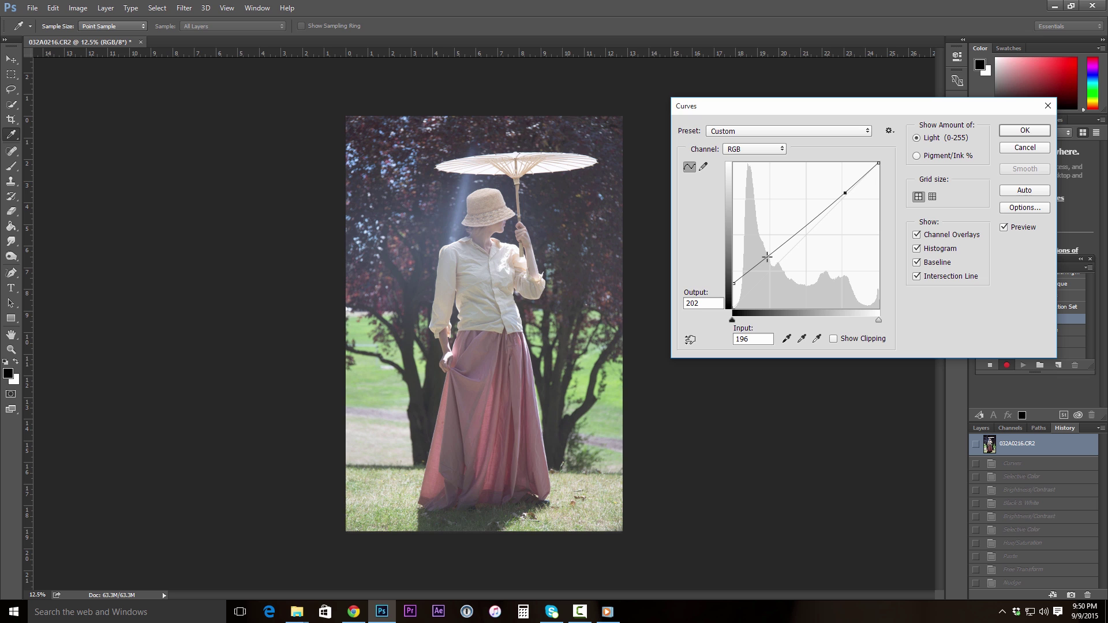
{"action": "left_click_drag", "start_coordinate": [767, 257], "coordinate": [771, 262]}
{"action": "left_click_drag", "start_coordinate": [808, 226], "coordinate": [808, 220]}
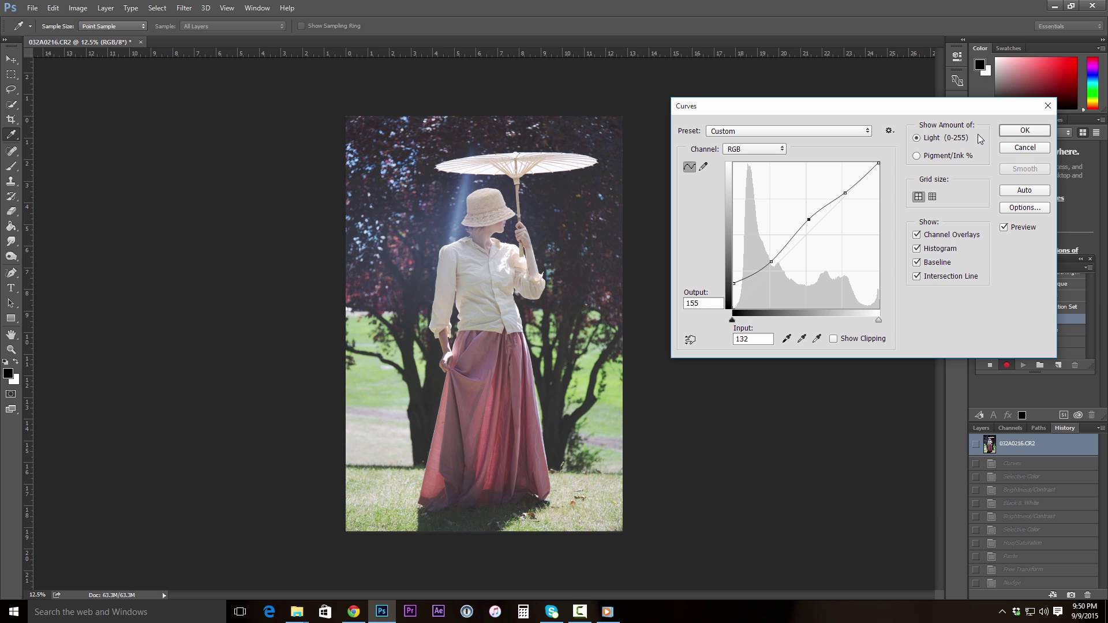
{"action": "left_click", "coordinate": [1013, 129]}
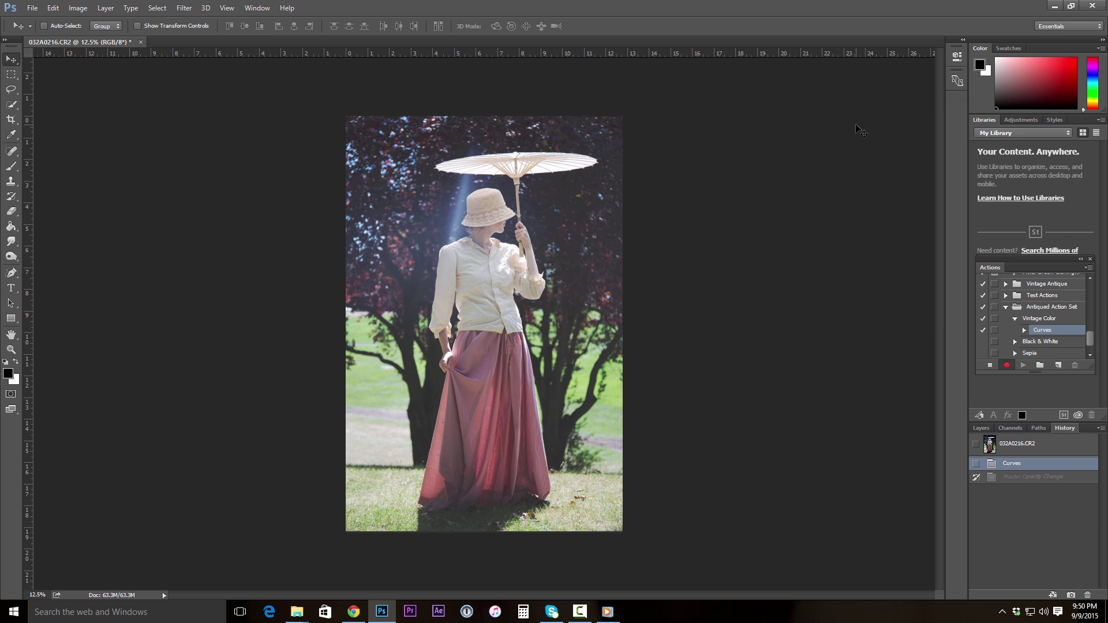
Apply a Gaussian Blur with a 6.3-pixel radius to the portrait
{"action": "left_click", "coordinate": [184, 7]}
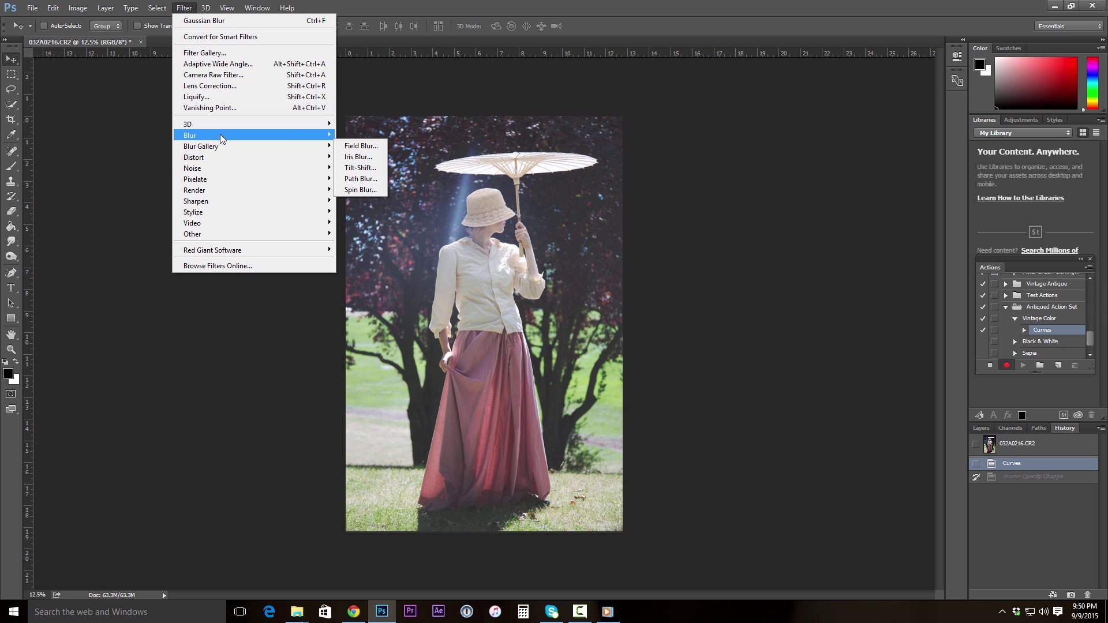
{"action": "mouse_move", "coordinate": [219, 133]}
{"action": "left_click", "coordinate": [359, 179]}
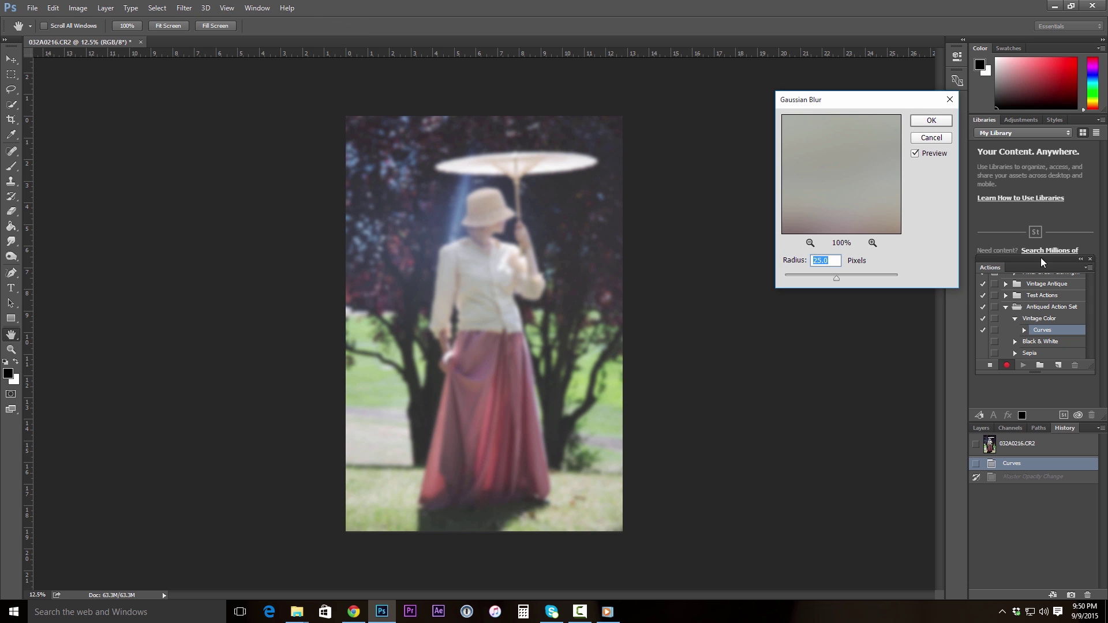
{"action": "left_click", "coordinate": [807, 275]}
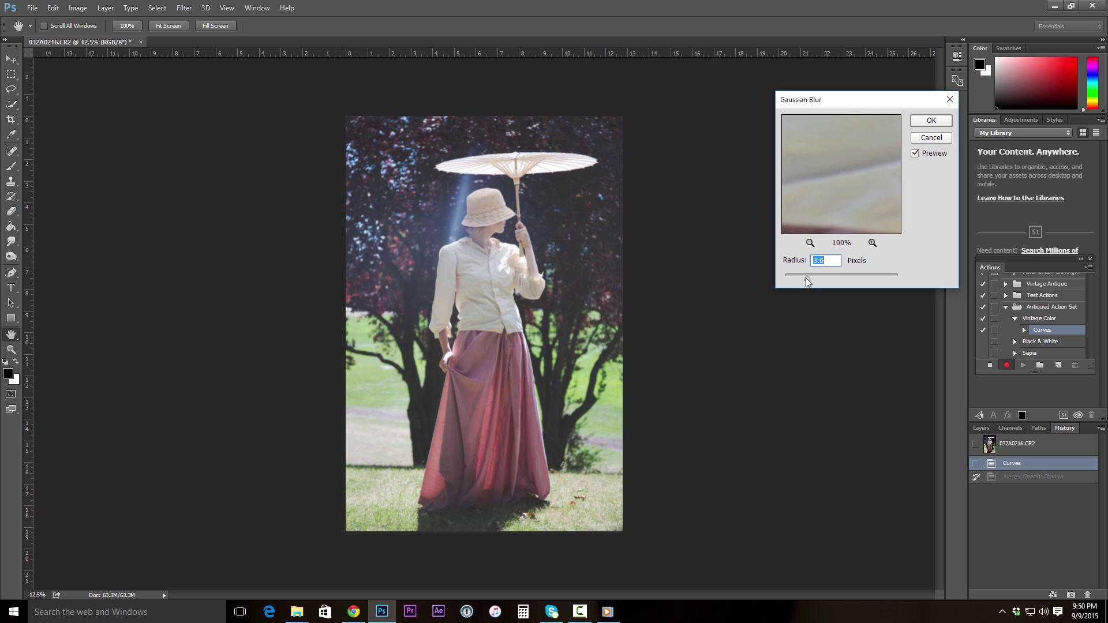
{"action": "left_click_drag", "start_coordinate": [809, 278], "coordinate": [819, 279]}
{"action": "key", "text": "Return"}
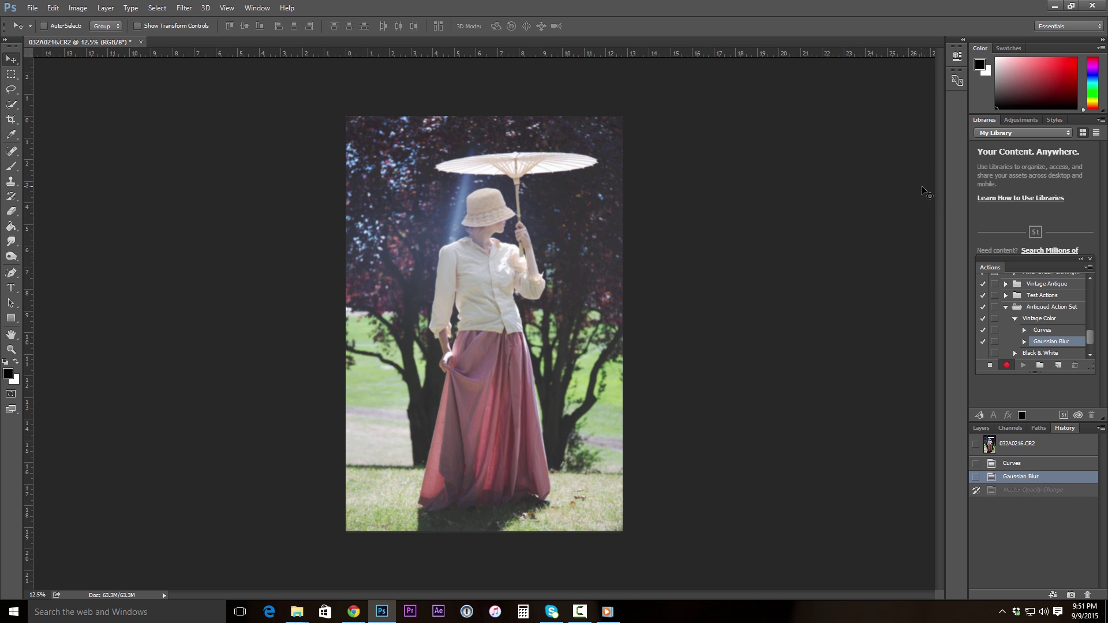
Open Selective Color and try small tweaks: a little cyan in Reds, Yellows yellow -15
{"action": "left_click", "coordinate": [77, 8]}
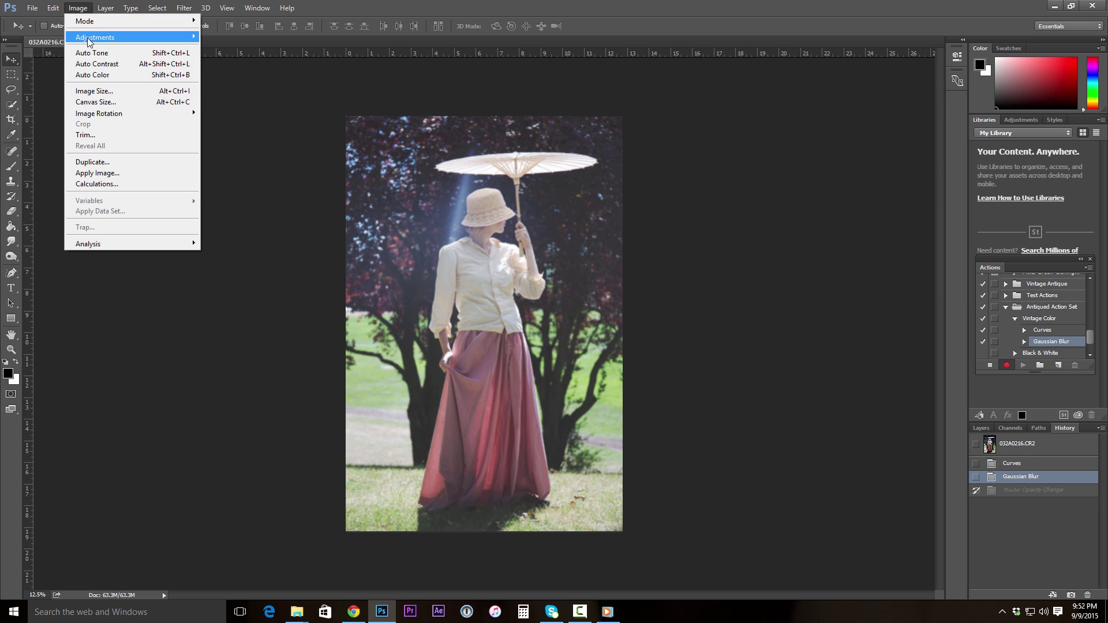
{"action": "mouse_move", "coordinate": [195, 43]}
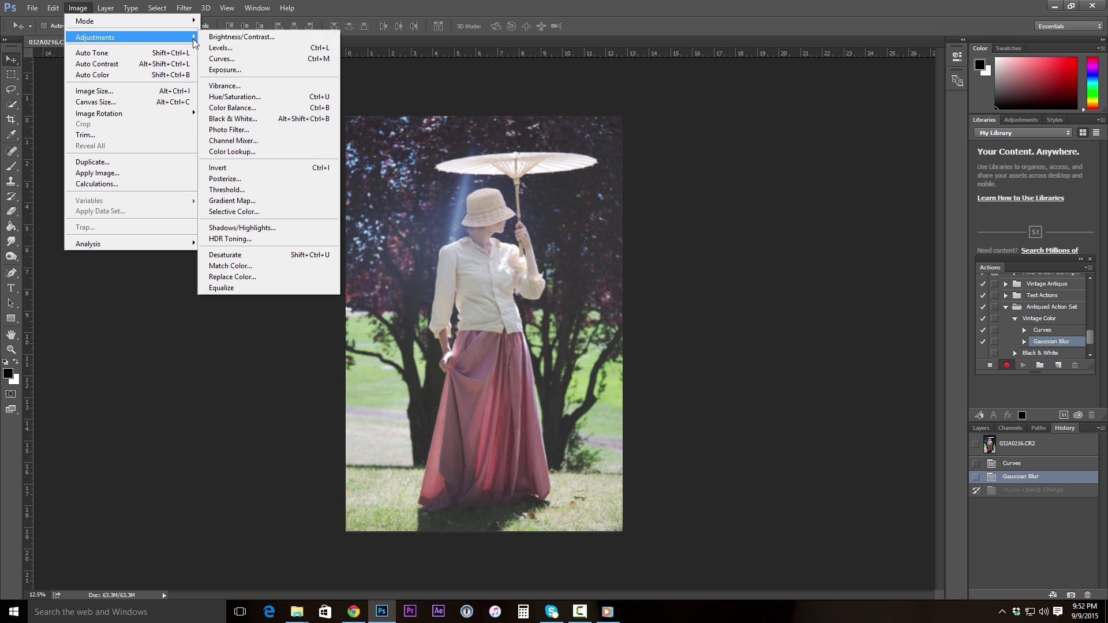
{"action": "left_click", "coordinate": [250, 211]}
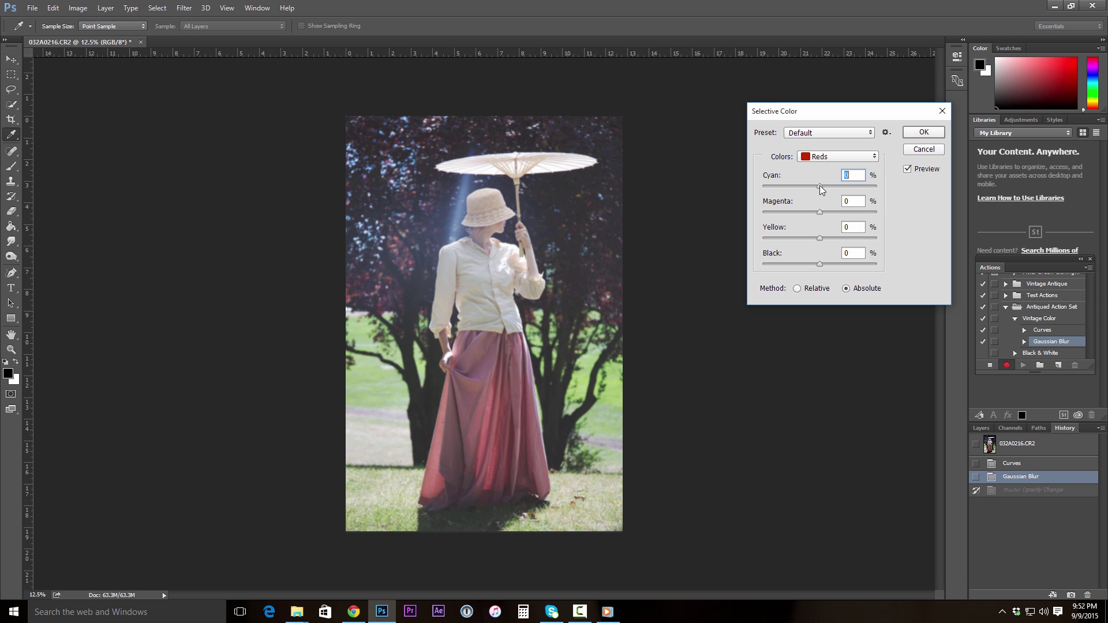
{"action": "left_click_drag", "start_coordinate": [819, 185], "coordinate": [825, 186]}
{"action": "left_click", "coordinate": [820, 212]}
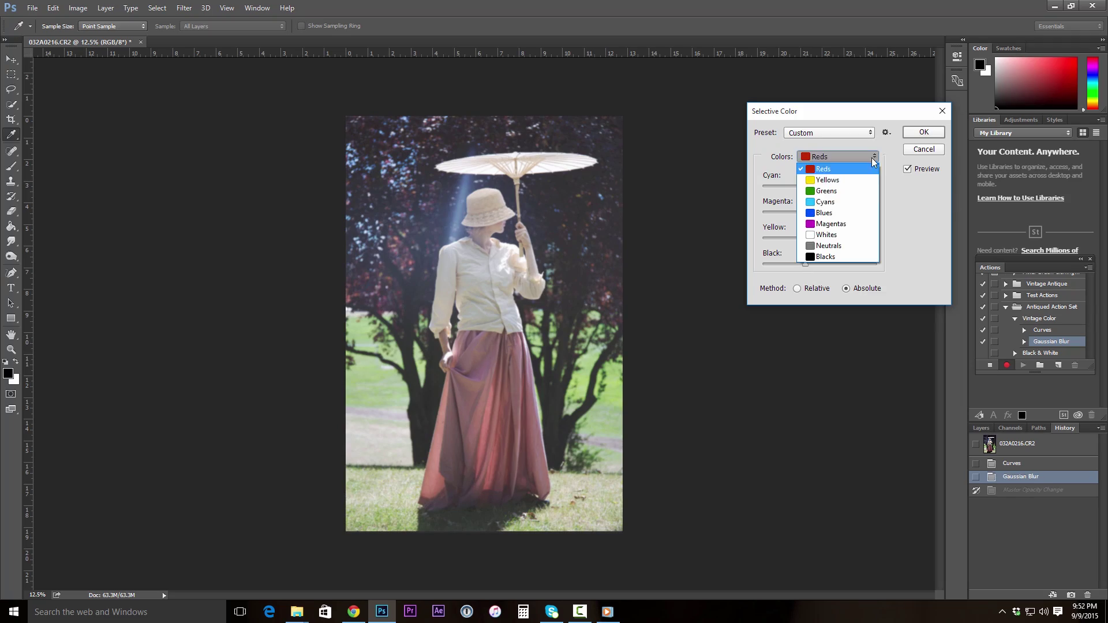
{"action": "left_click", "coordinate": [829, 181]}
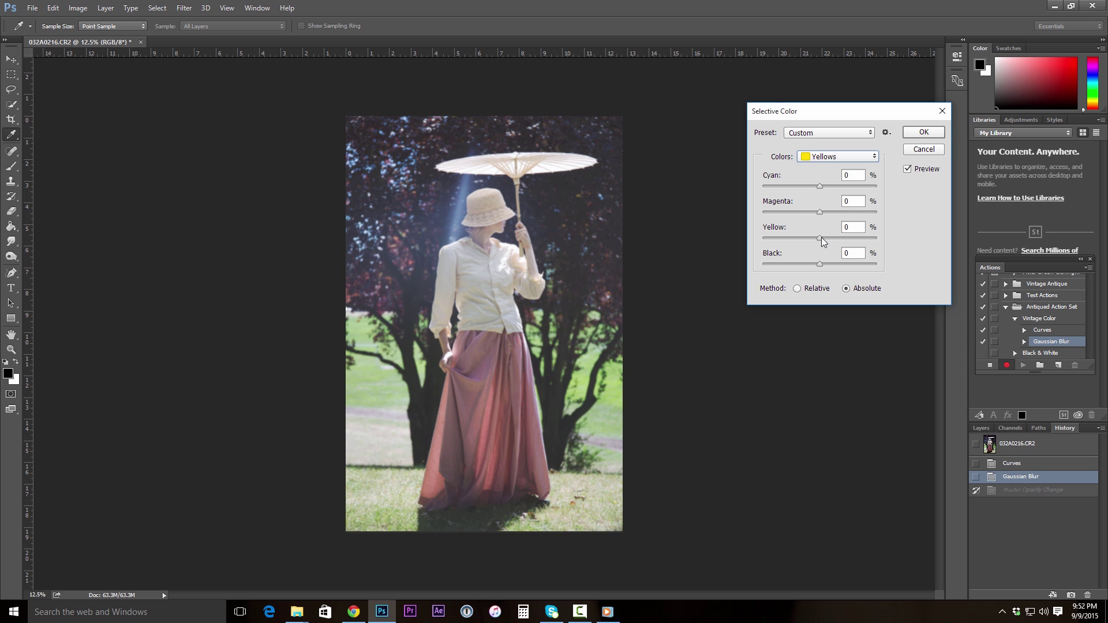
{"action": "left_click_drag", "start_coordinate": [821, 237], "coordinate": [811, 237]}
Set Greens to Cyan -45, Magenta +43, Yellow -43, Black +37
{"action": "left_click", "coordinate": [836, 157]}
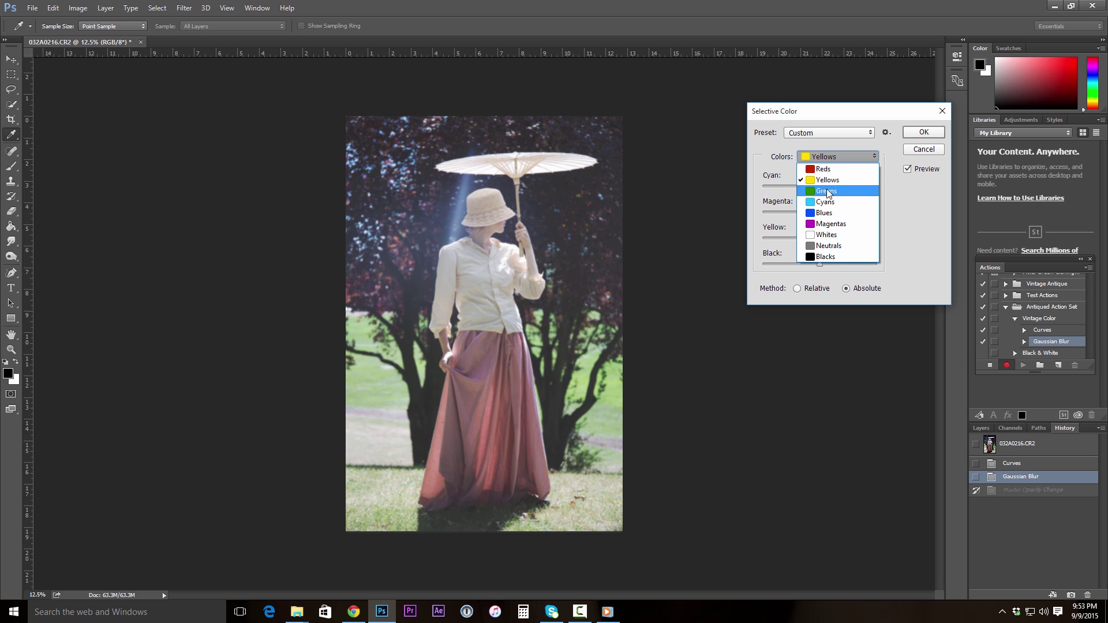
{"action": "left_click", "coordinate": [826, 168]}
{"action": "key", "text": "Down"}
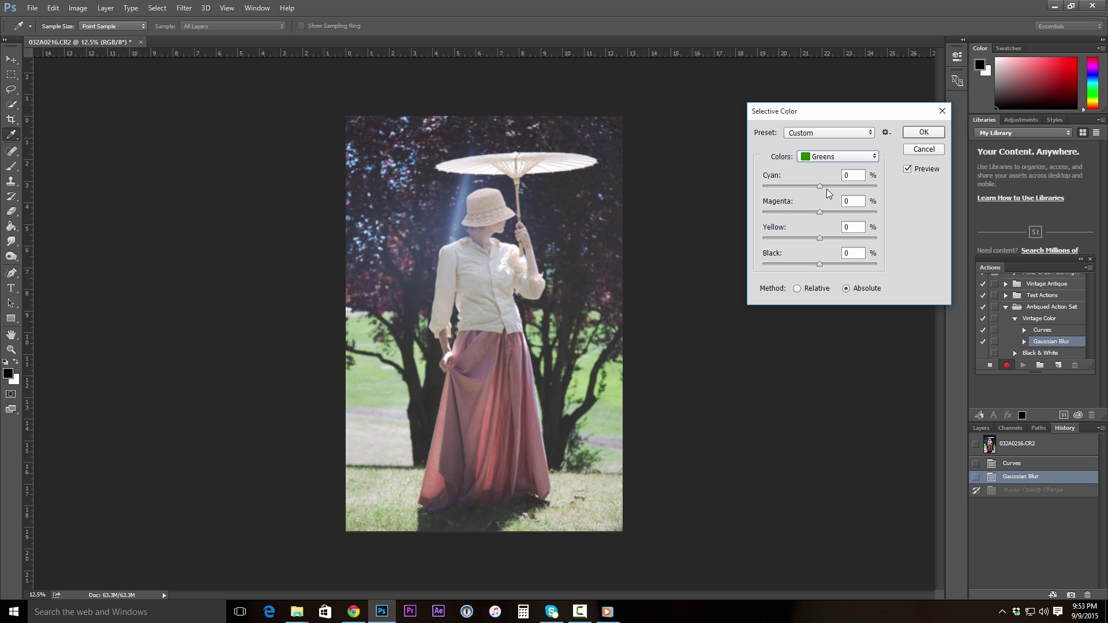
{"action": "left_click_drag", "start_coordinate": [821, 186], "coordinate": [794, 237]}
{"action": "left_click_drag", "start_coordinate": [820, 263], "coordinate": [840, 264]}
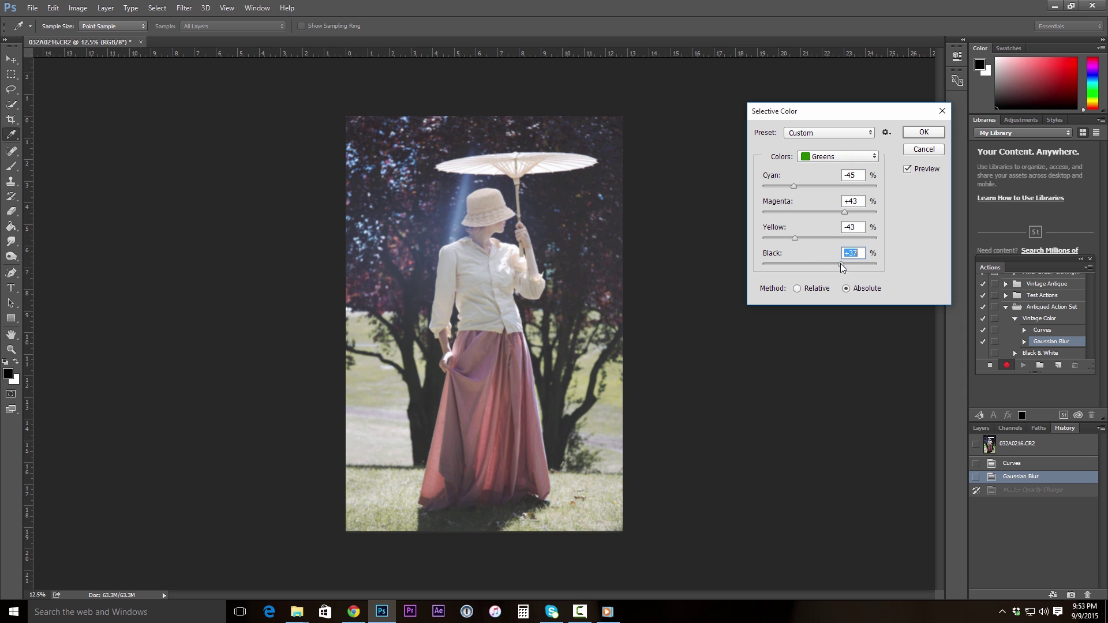
{"action": "left_click", "coordinate": [851, 159]}
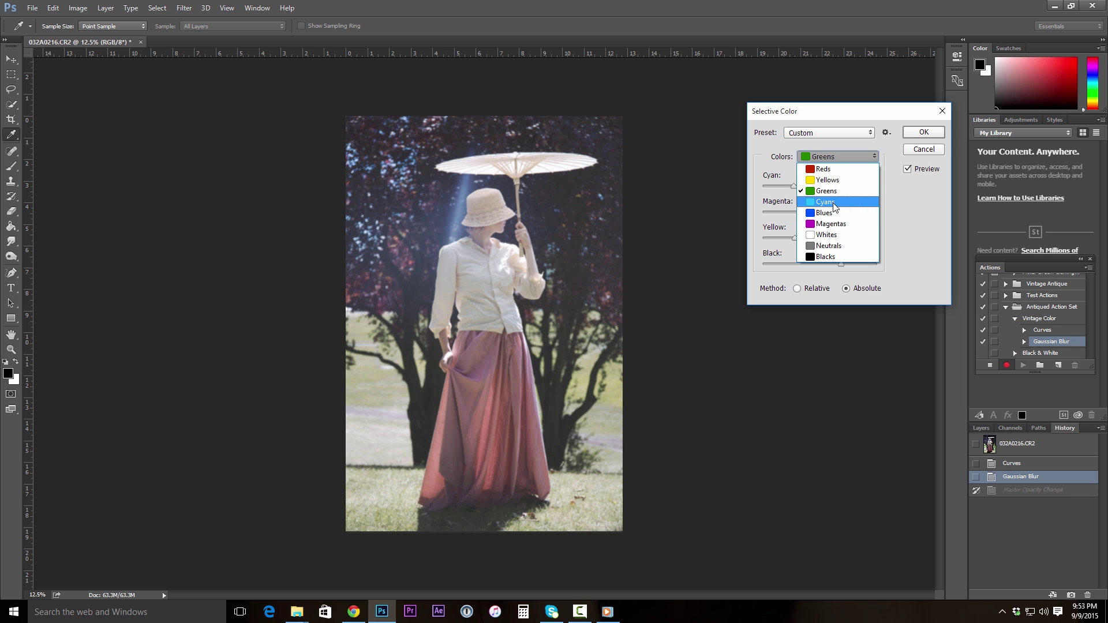
Add a little yellow to the Cyans and Magentas ranges in Selective Color
{"action": "left_click", "coordinate": [833, 203]}
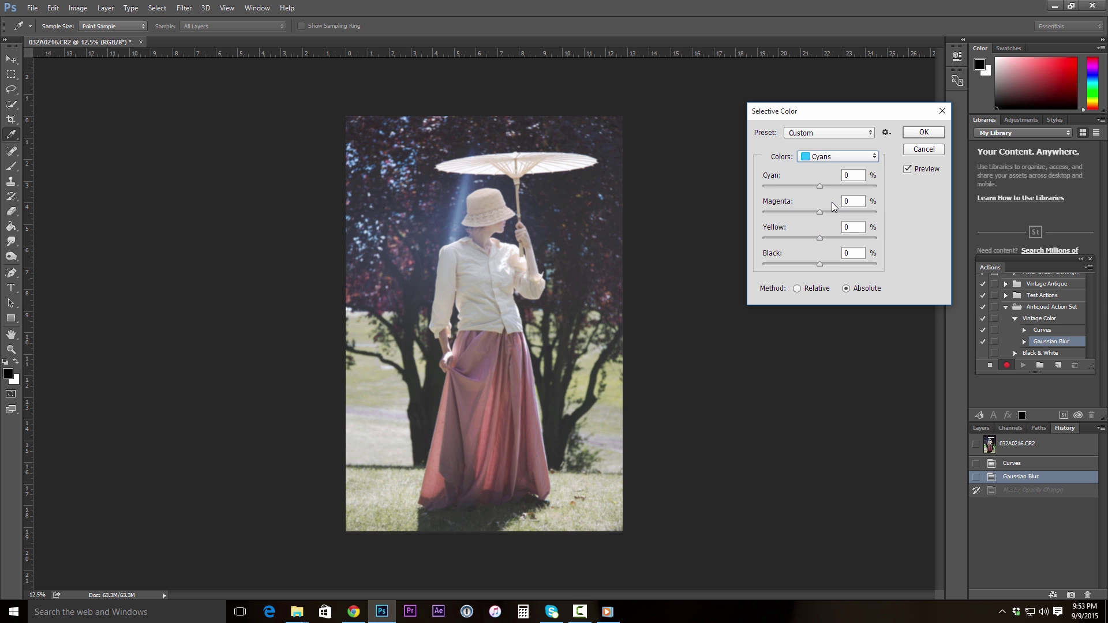
{"action": "left_click", "coordinate": [827, 237]}
{"action": "left_click", "coordinate": [853, 155]}
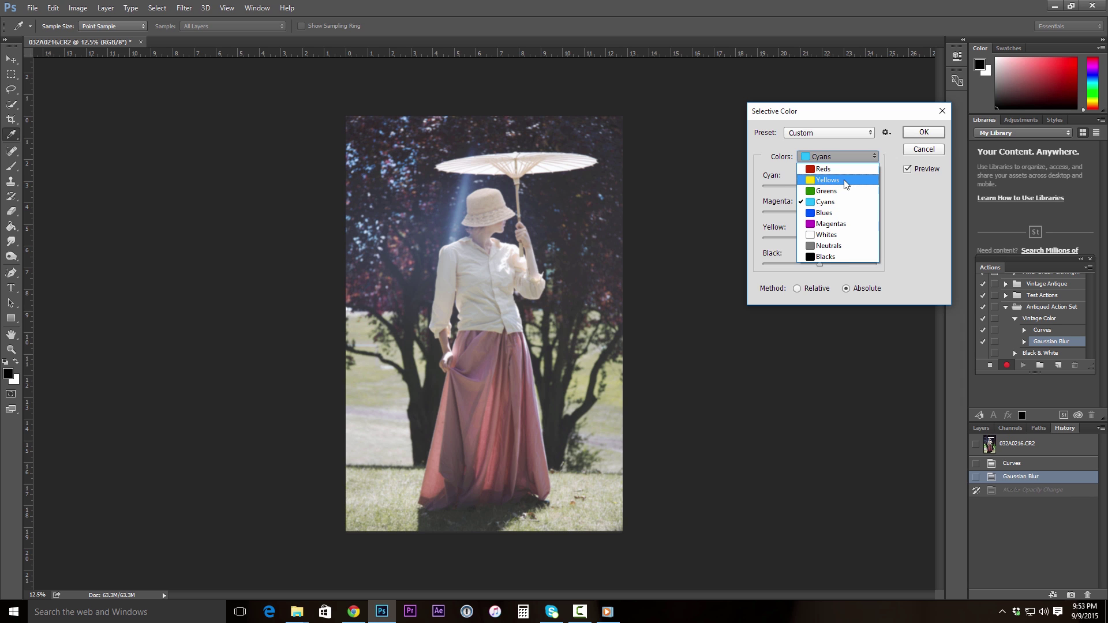
{"action": "left_click", "coordinate": [812, 221]}
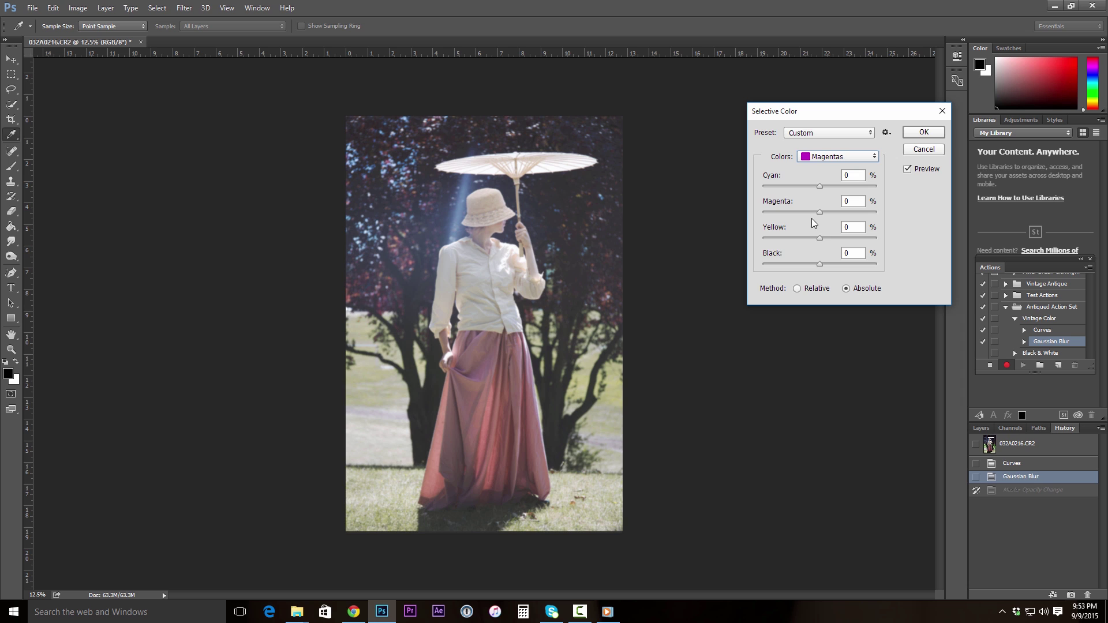
{"action": "left_click_drag", "start_coordinate": [819, 239], "coordinate": [822, 239]}
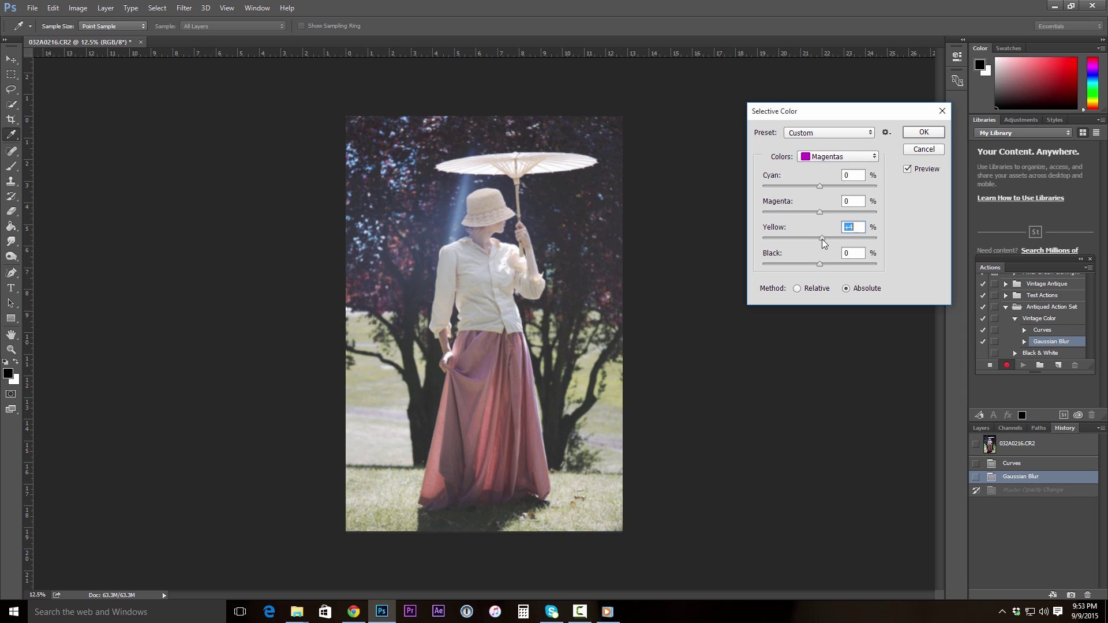
Set the Whites range to Magenta -2, Yellow +3, Black +3
{"action": "left_click", "coordinate": [834, 161]}
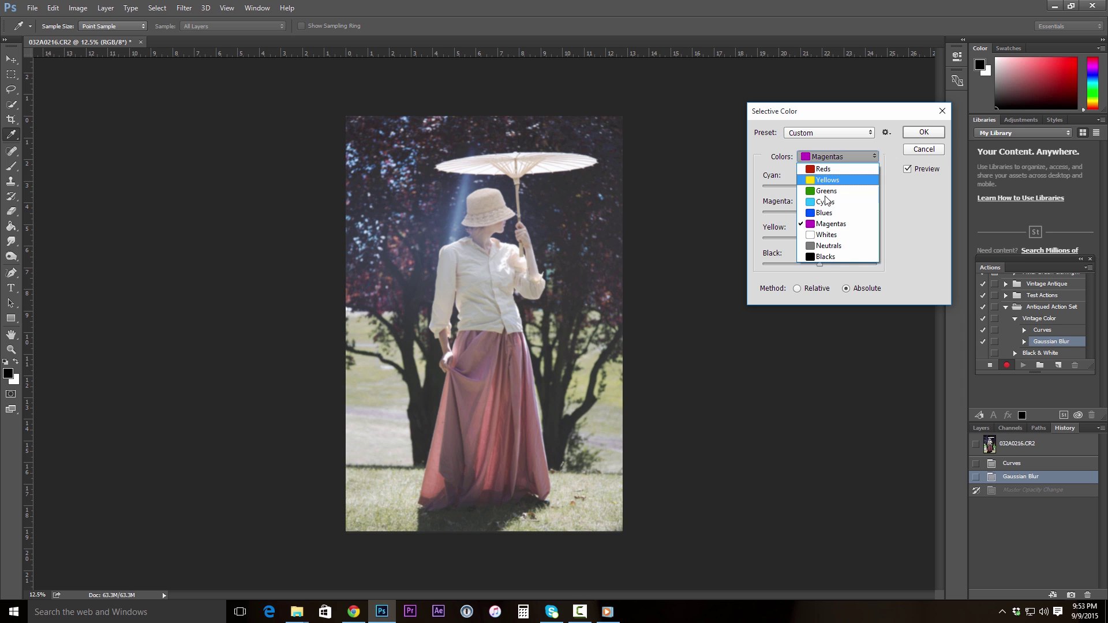
{"action": "left_click", "coordinate": [825, 235]}
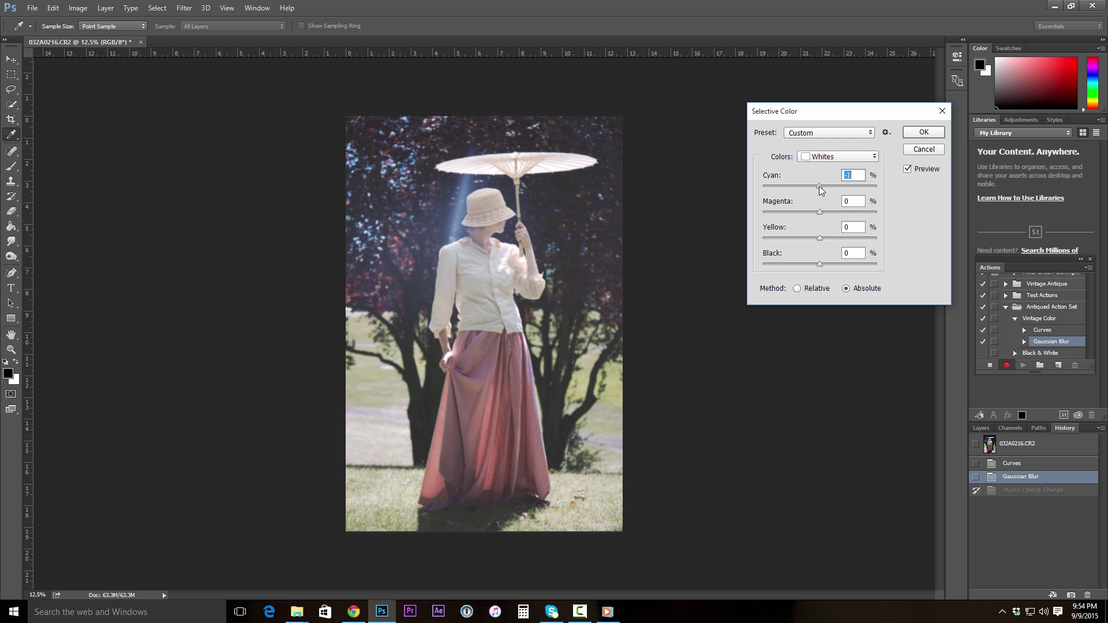
{"action": "key", "text": "Tab"}
{"action": "key", "text": "Down"}
{"action": "key", "text": "Down"}
{"action": "key", "text": "Tab"}
{"action": "key", "text": "Up"}
{"action": "key", "text": "Up"}
{"action": "key", "text": "Up"}
{"action": "key", "text": "Tab"}
{"action": "key", "text": "Up"}
{"action": "key", "text": "Up"}
{"action": "key", "text": "Up"}
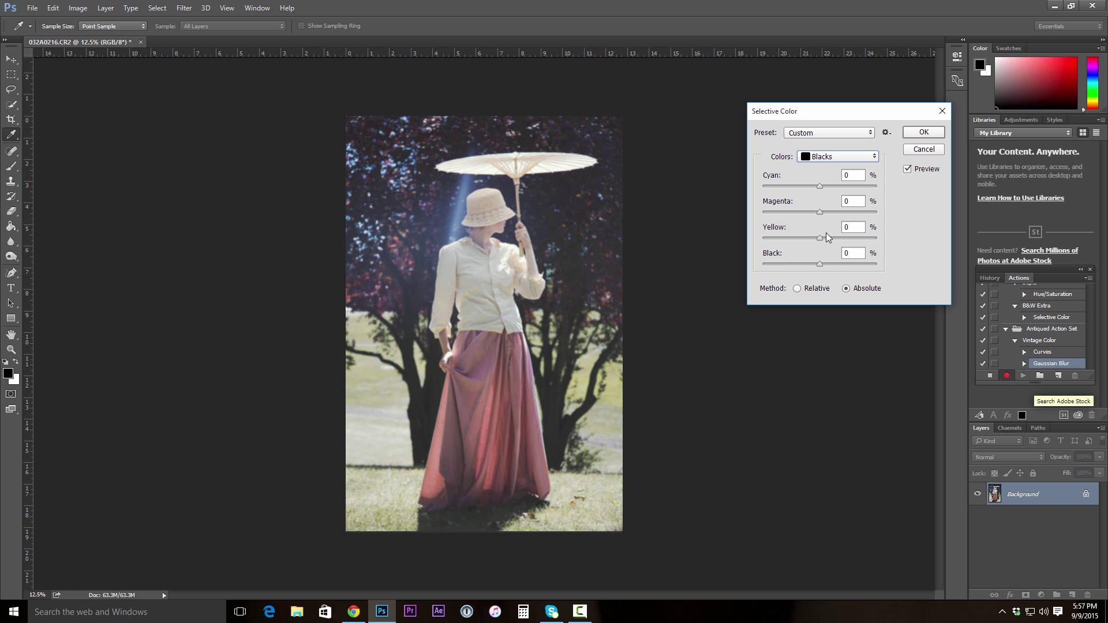
Set the Blacks range to Cyan -3, Magenta +1 and apply Selective Color
{"action": "left_click", "coordinate": [818, 186]}
{"action": "left_click", "coordinate": [820, 211]}
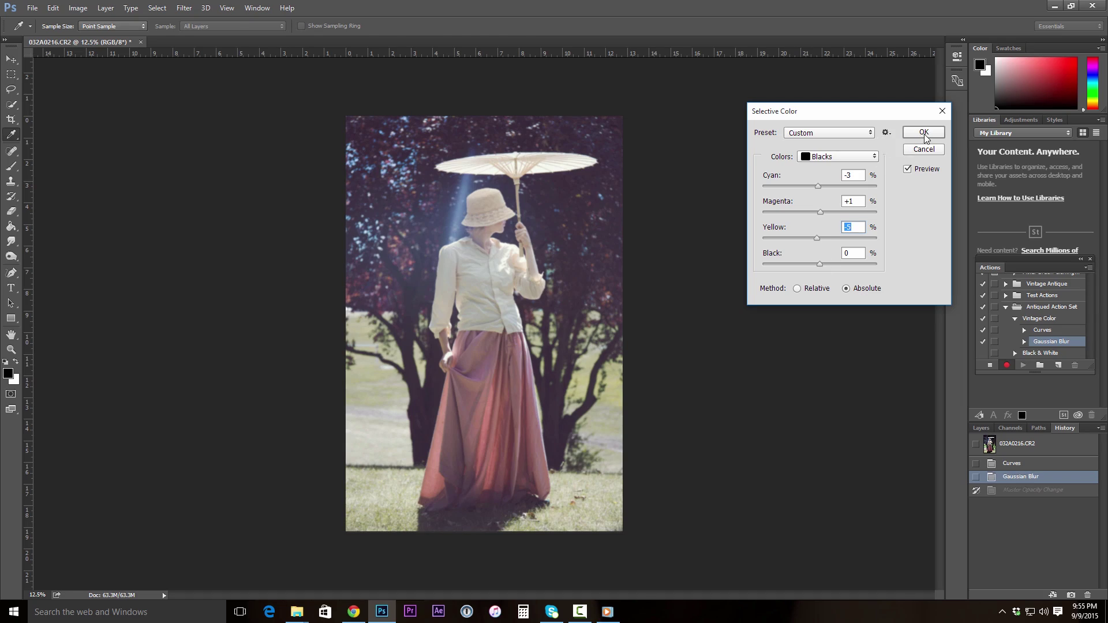
{"action": "left_click", "coordinate": [923, 132]}
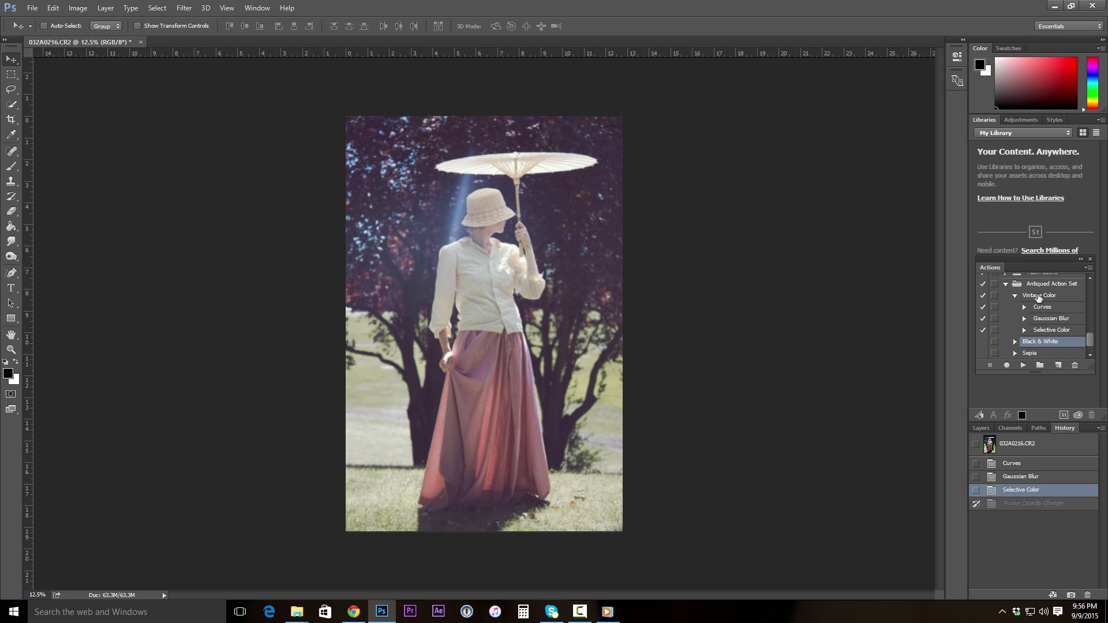
Record into Black & White a Brightness/Contrast of brightness -5, contrast 70
{"action": "left_click", "coordinate": [1039, 295]}
{"action": "left_click", "coordinate": [1038, 345]}
{"action": "left_click", "coordinate": [1006, 365]}
{"action": "left_click", "coordinate": [79, 8]}
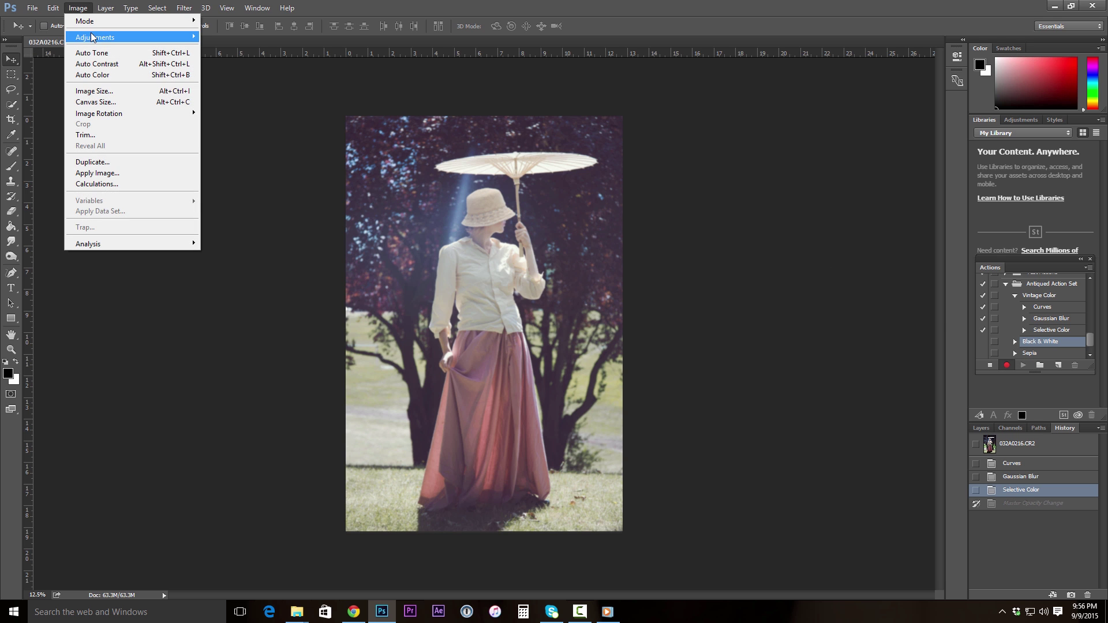
{"action": "mouse_move", "coordinate": [92, 35]}
{"action": "left_click", "coordinate": [220, 36]}
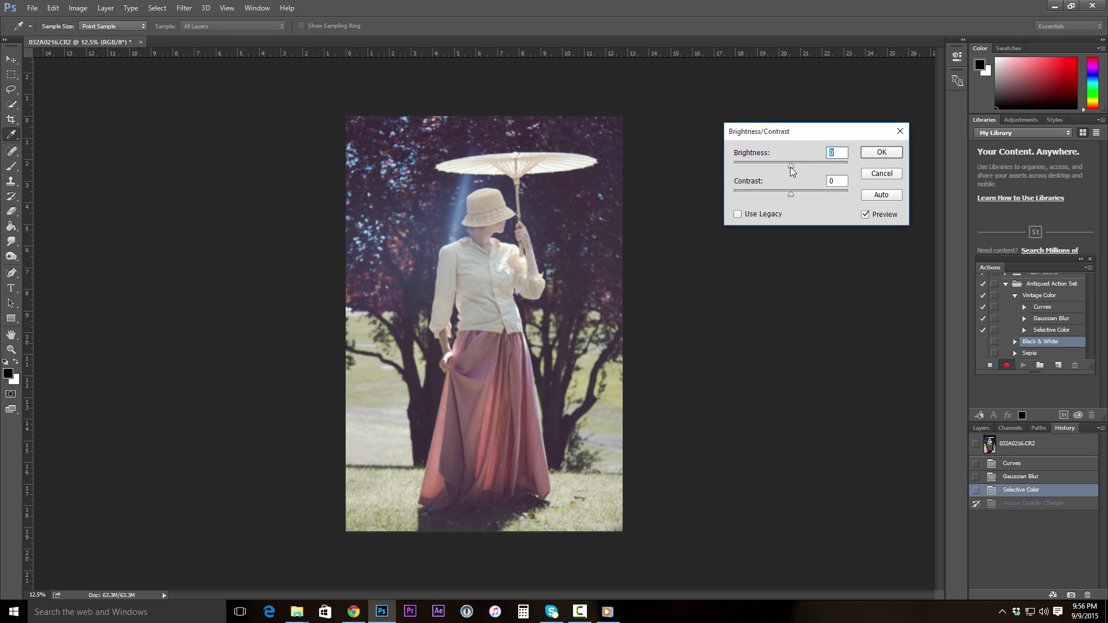
{"action": "left_click_drag", "start_coordinate": [790, 168], "coordinate": [788, 170]}
{"action": "left_click_drag", "start_coordinate": [792, 195], "coordinate": [829, 198]}
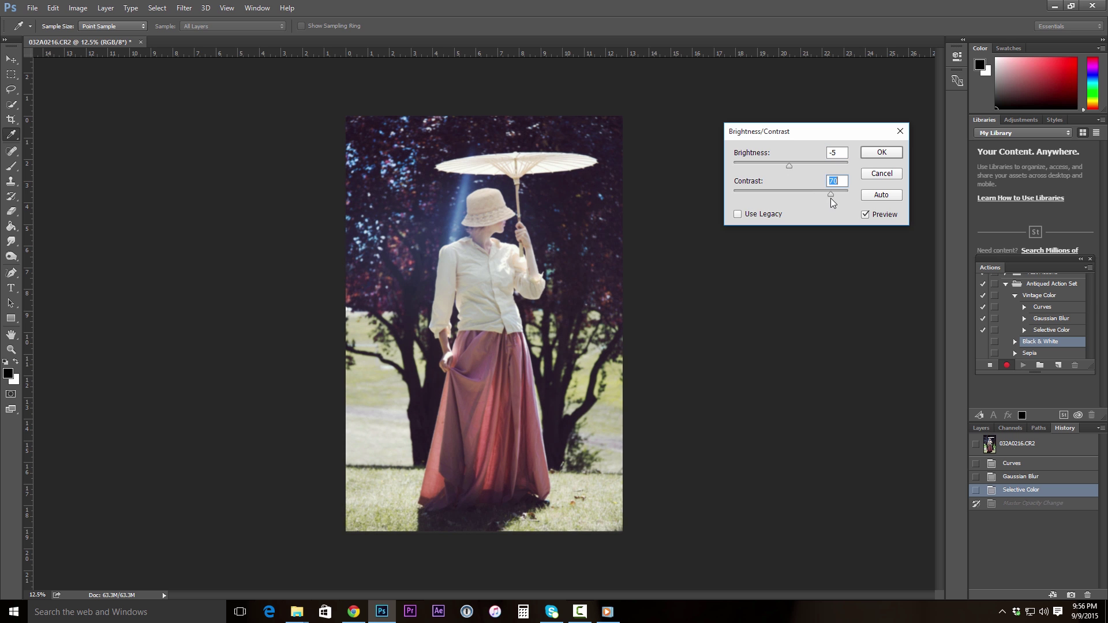
{"action": "left_click", "coordinate": [874, 152]}
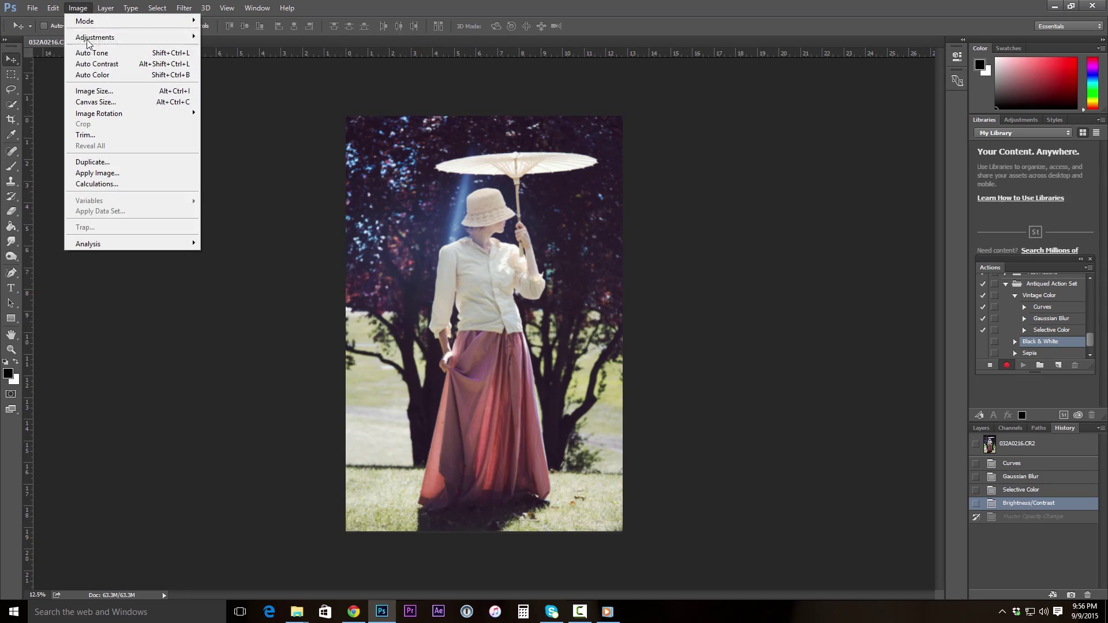
Convert the photo to black and white with the Black & White adjustment
{"action": "mouse_move", "coordinate": [100, 40]}
{"action": "left_click", "coordinate": [249, 118]}
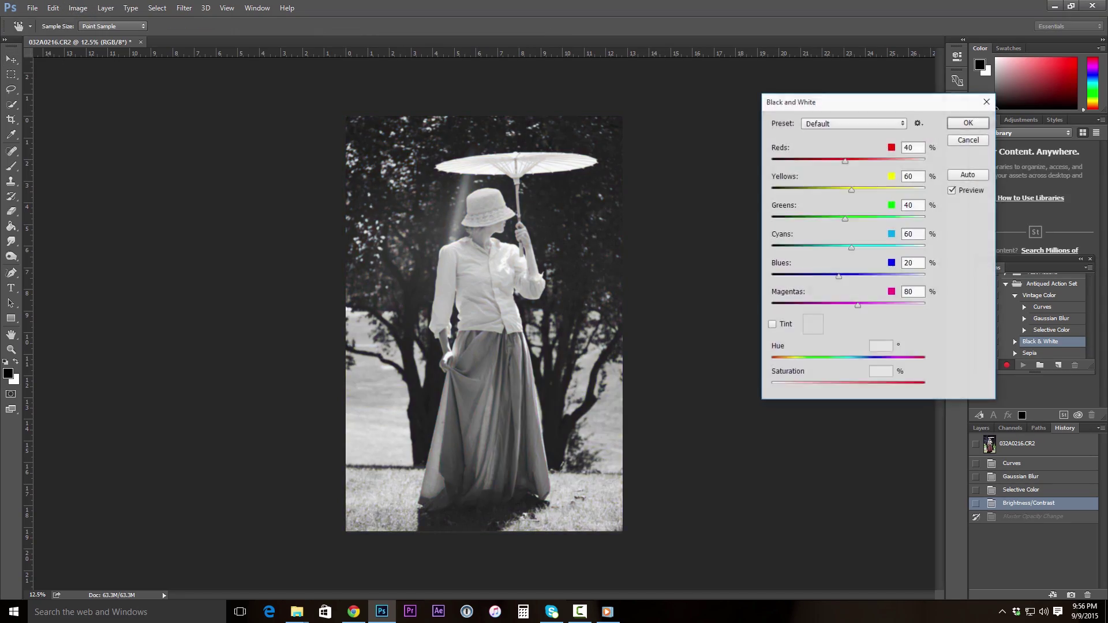
{"action": "left_click", "coordinate": [968, 123]}
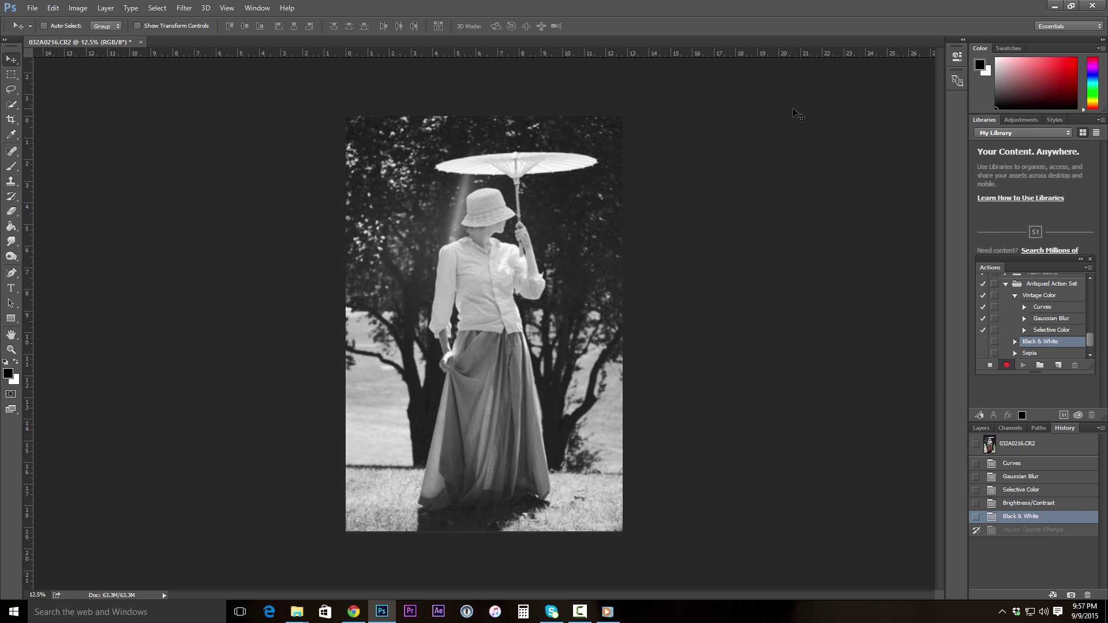
Boost contrast again to 45 in Brightness/Contrast
{"action": "left_click", "coordinate": [78, 8]}
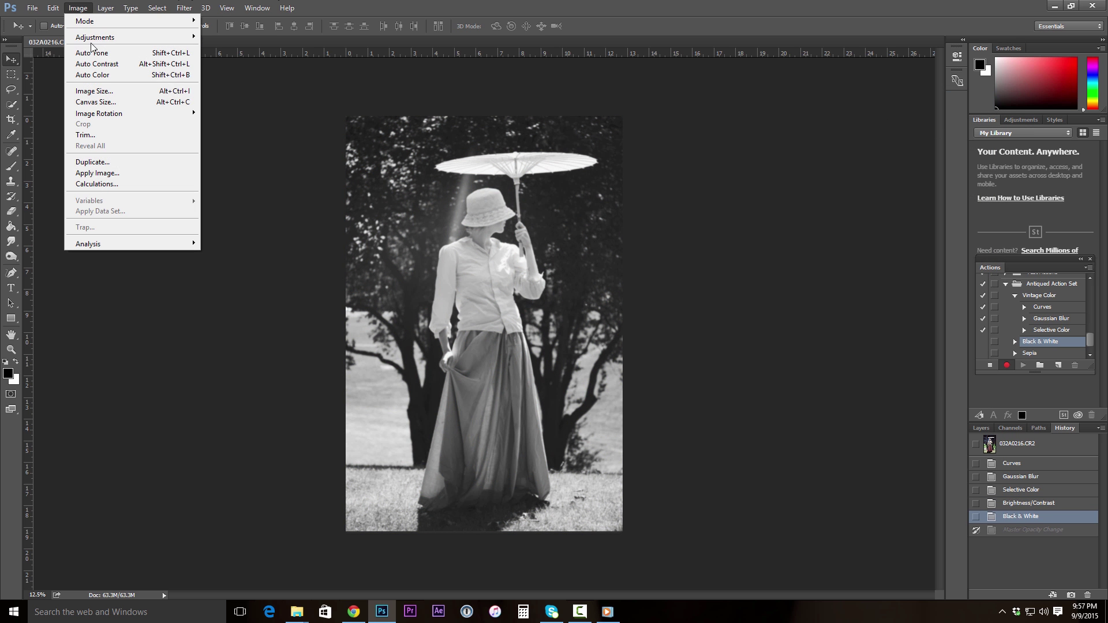
{"action": "mouse_move", "coordinate": [99, 42]}
{"action": "left_click", "coordinate": [244, 37]}
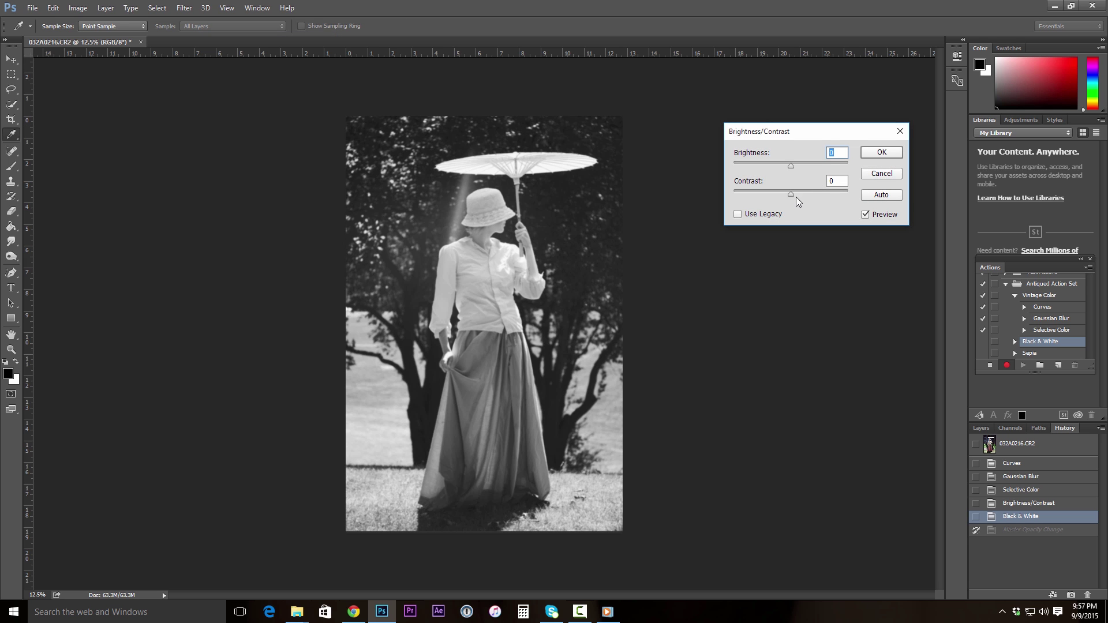
{"action": "left_click_drag", "start_coordinate": [796, 197], "coordinate": [816, 192]}
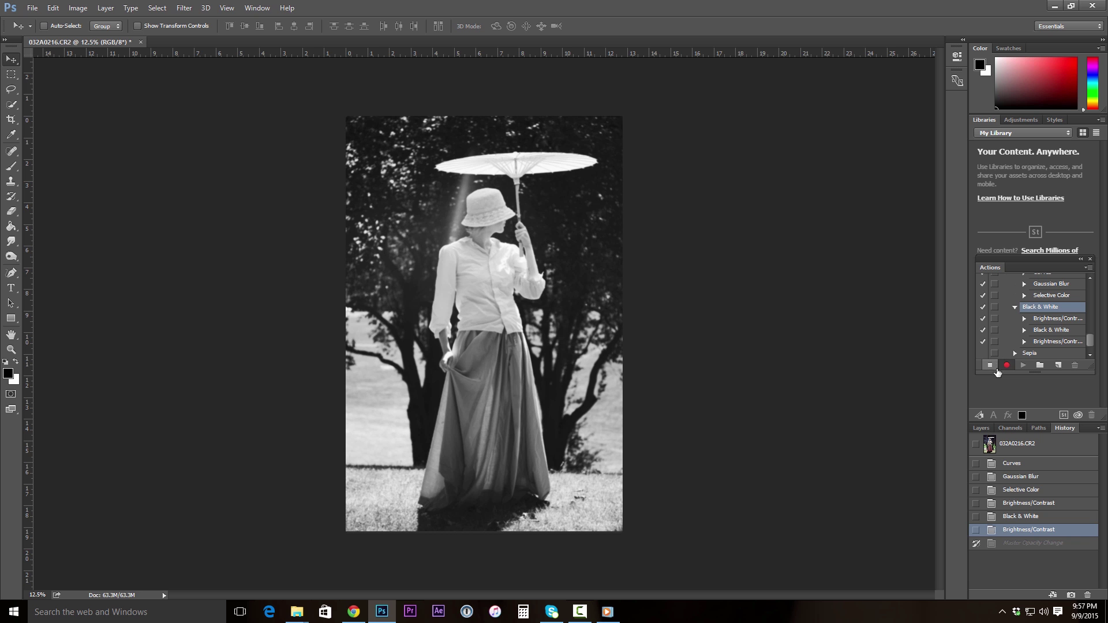
Stop recording Black & White and start recording the Sepia action
{"action": "left_click", "coordinate": [990, 366]}
{"action": "left_click", "coordinate": [1032, 354]}
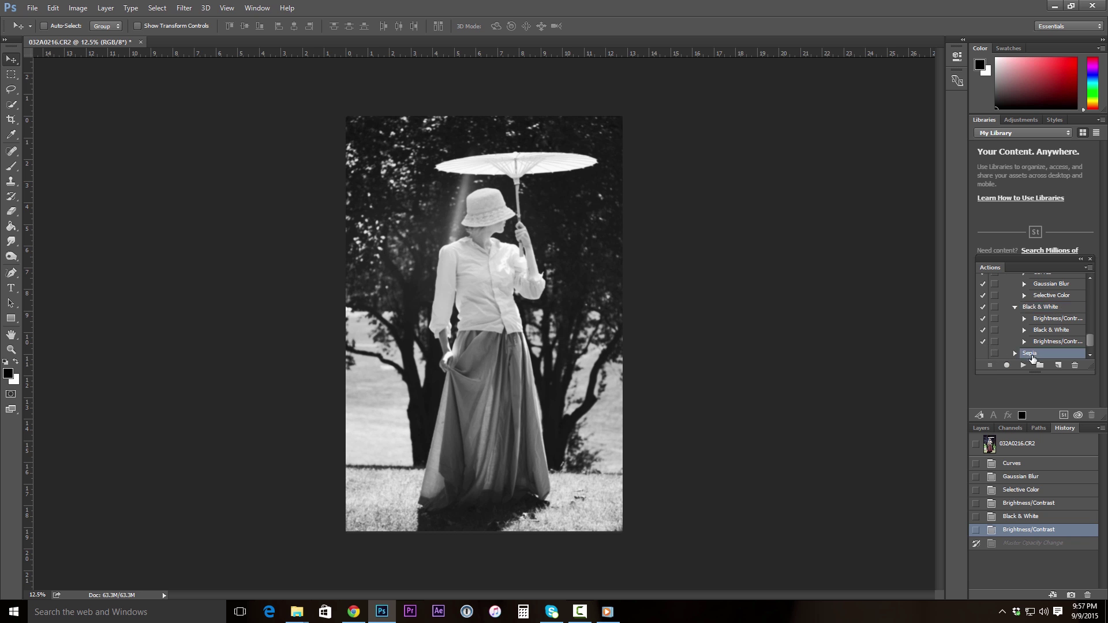
{"action": "left_click", "coordinate": [1007, 366]}
Colorize with Hue/Saturation at Hue 33, Saturation 12, Lightness +7
{"action": "left_click", "coordinate": [78, 8]}
{"action": "mouse_move", "coordinate": [96, 39]}
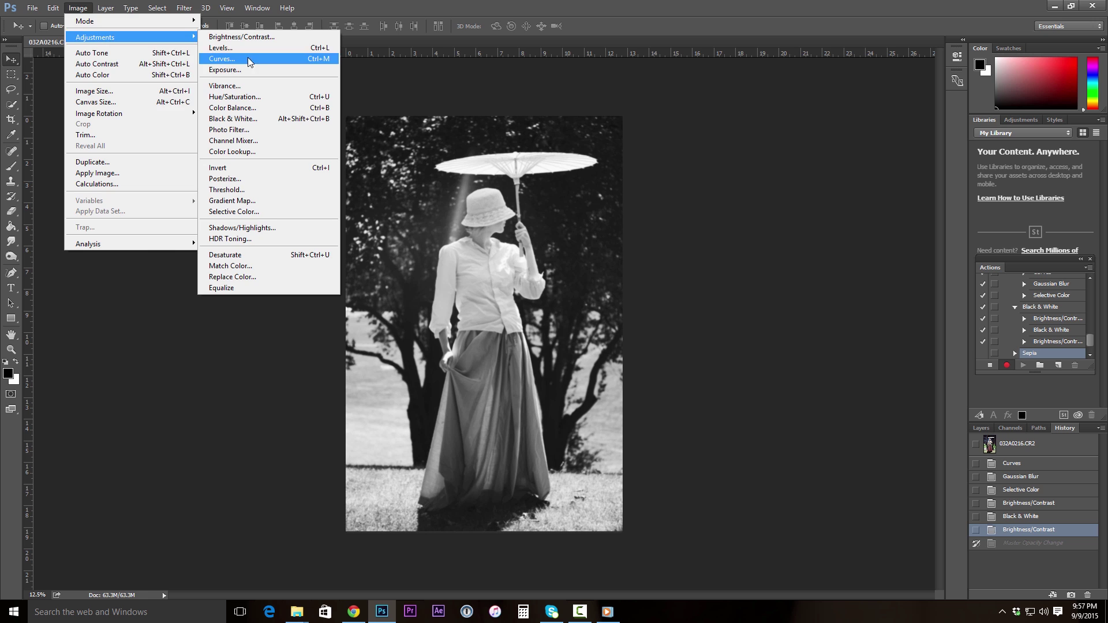
{"action": "left_click", "coordinate": [252, 97]}
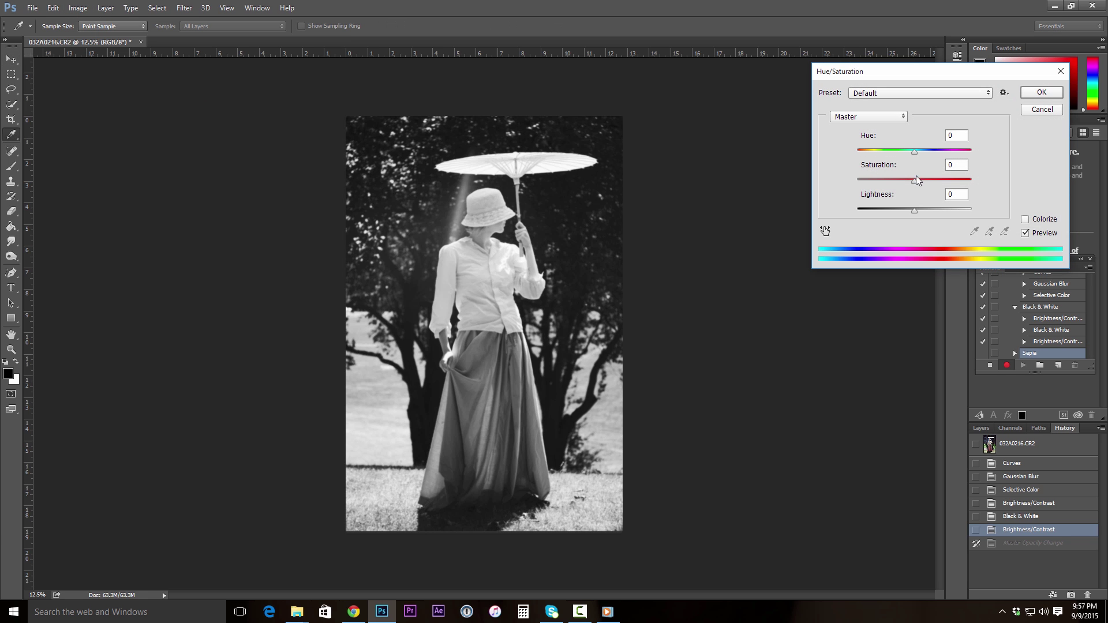
{"action": "left_click", "coordinate": [1025, 219]}
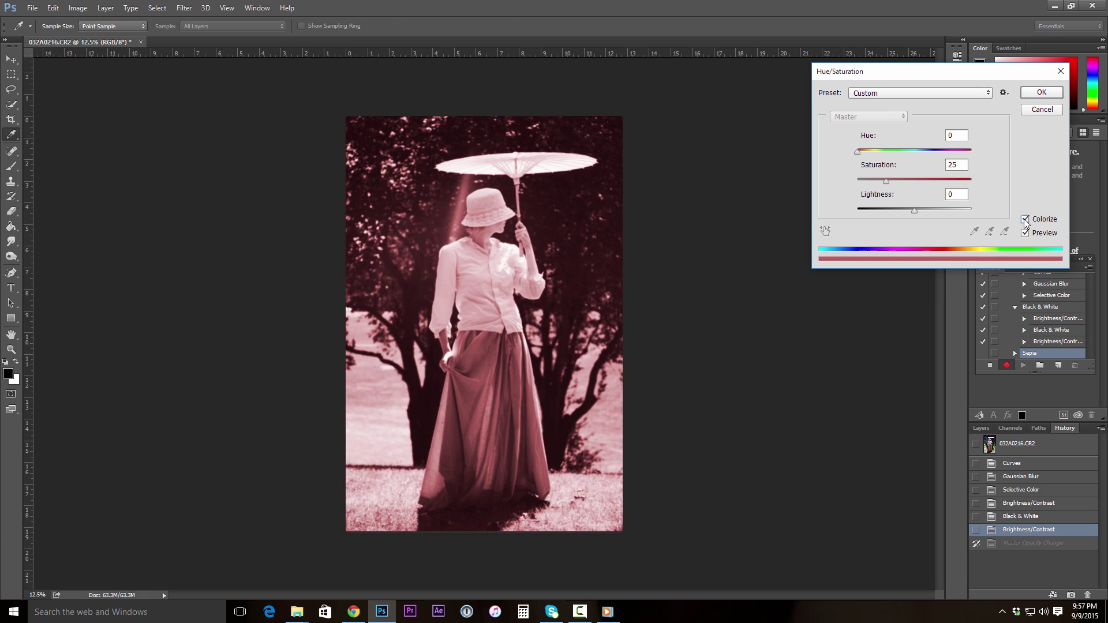
{"action": "left_click", "coordinate": [886, 181]}
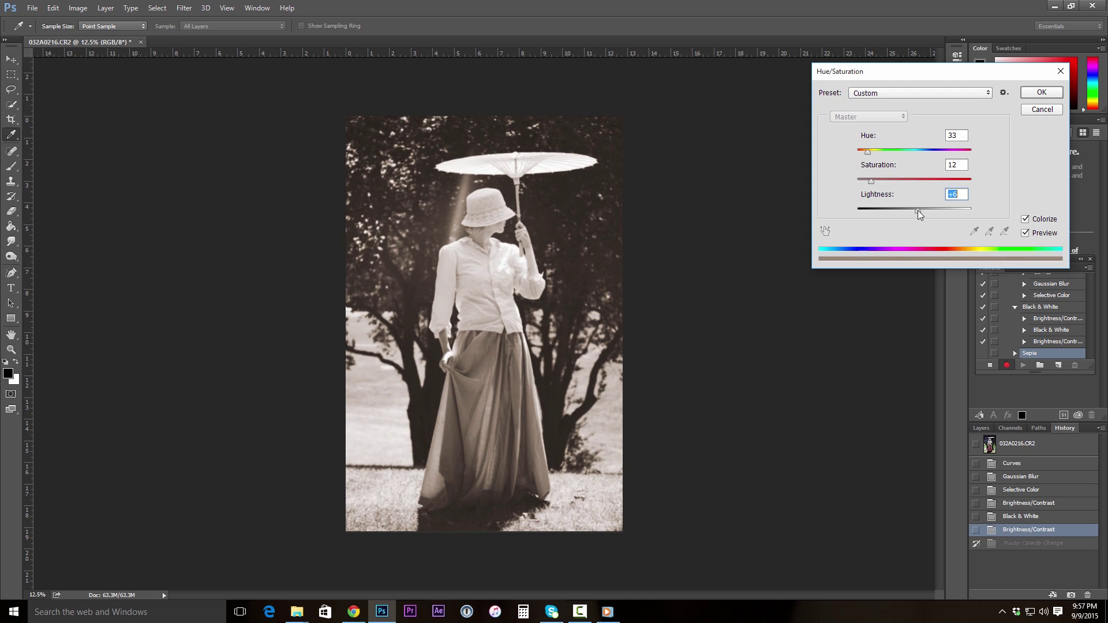
{"action": "key", "text": "Up"}
{"action": "left_click", "coordinate": [1036, 95]}
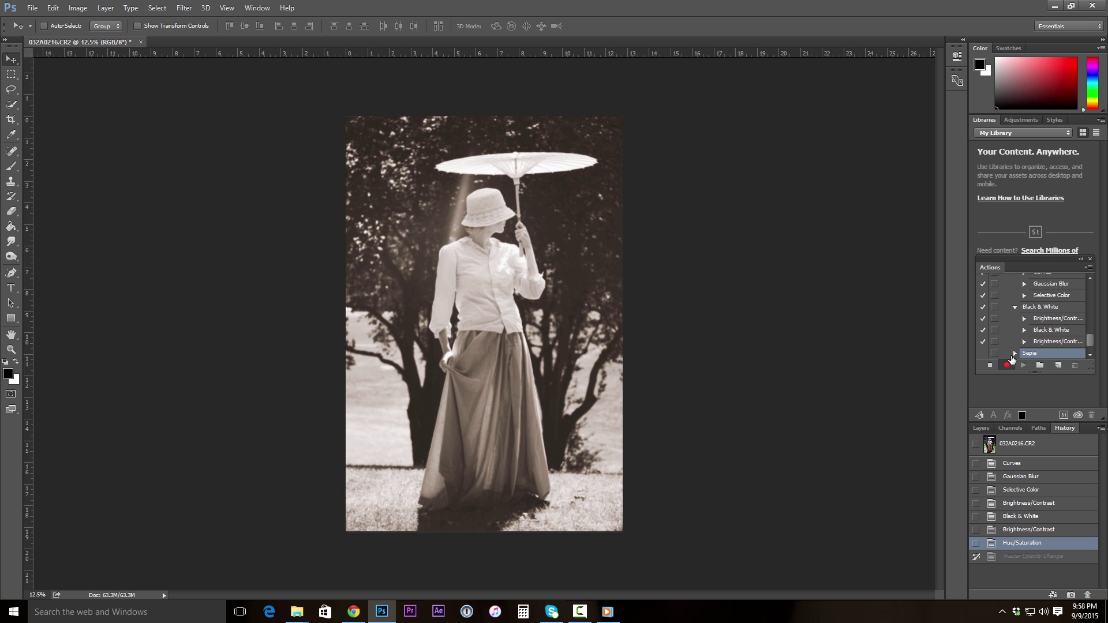
Stop recording Sepia and start recording into the B&W Helper action
{"action": "left_click", "coordinate": [989, 365]}
{"action": "scroll", "coordinate": [1038, 346], "scroll_direction": "down", "scroll_amount": 1}
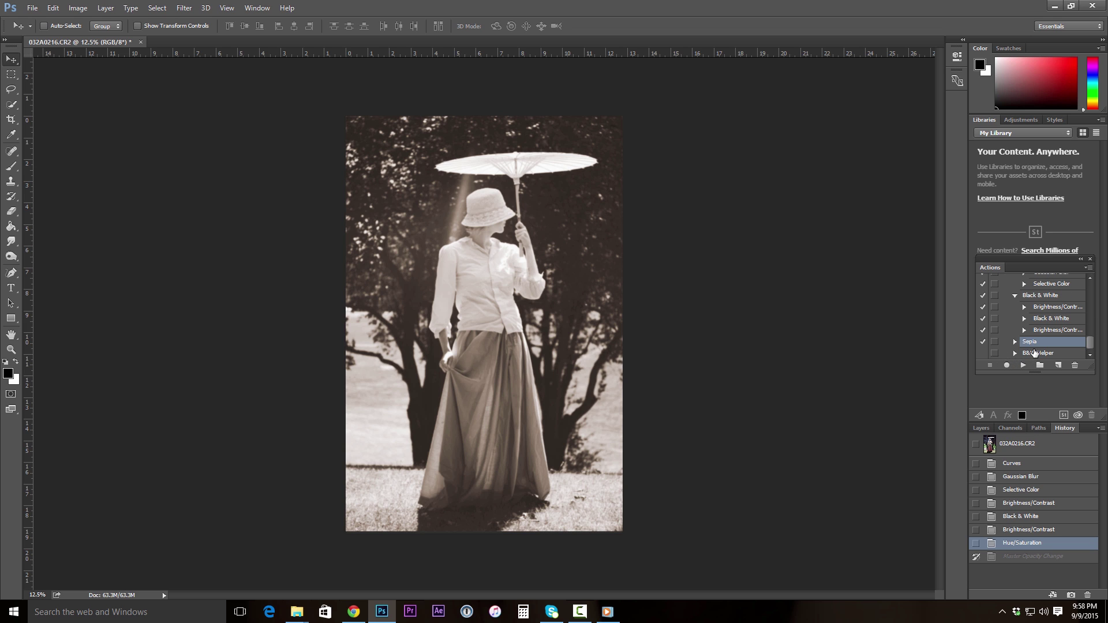
{"action": "left_click", "coordinate": [1031, 354]}
{"action": "left_click_drag", "start_coordinate": [1038, 358], "coordinate": [997, 365]}
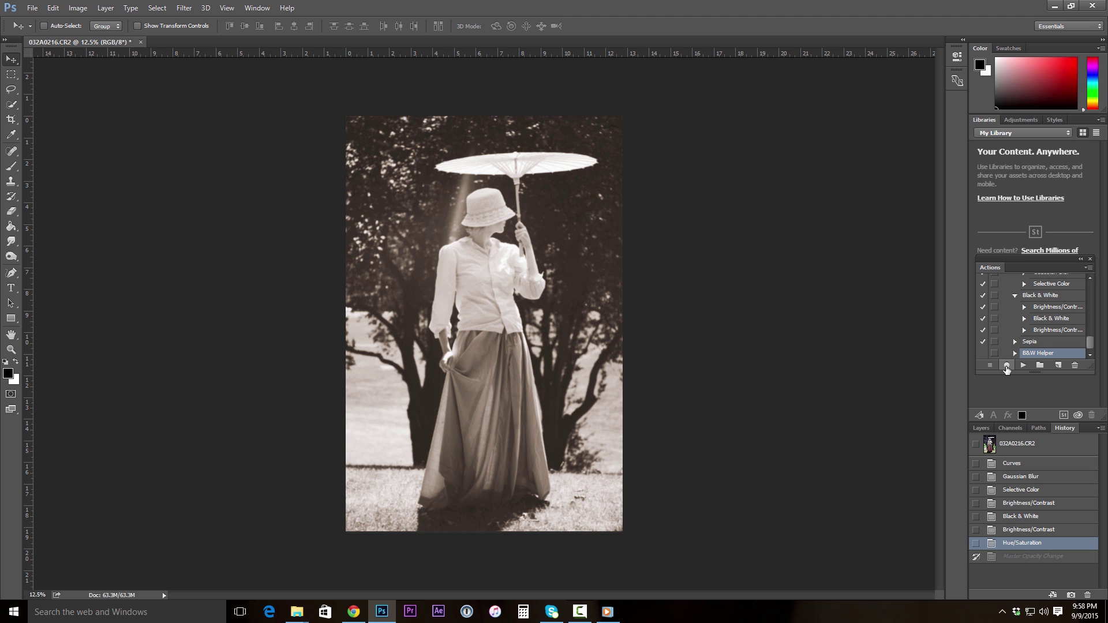
{"action": "left_click", "coordinate": [1006, 366]}
In Selective Color, lower Blacks cyan slightly and set Blacks yellow to -7
{"action": "left_click", "coordinate": [78, 8]}
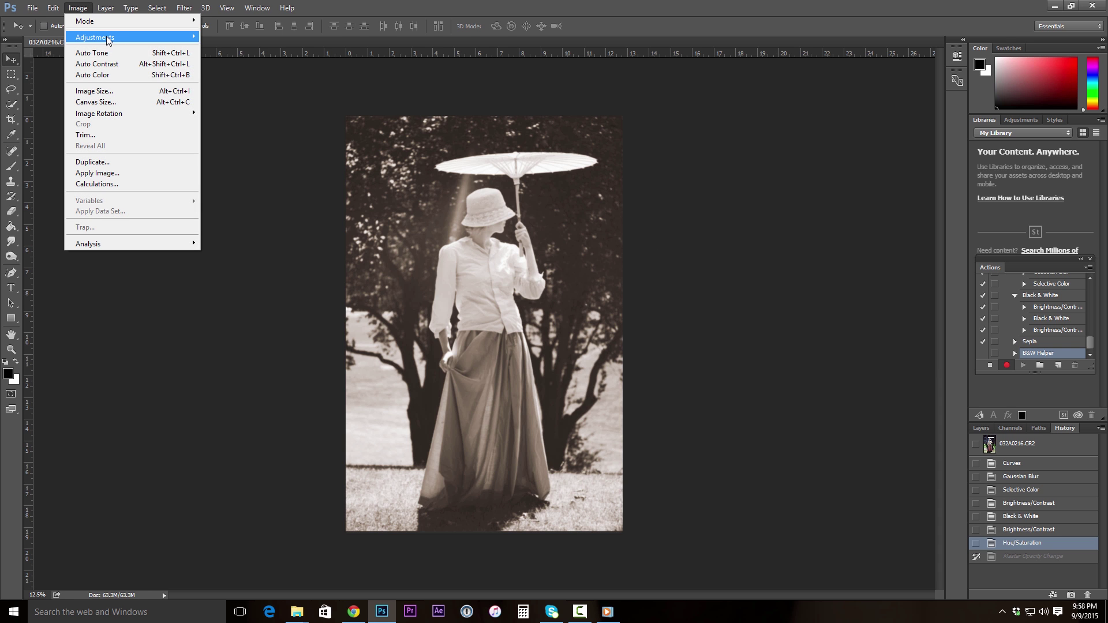
{"action": "mouse_move", "coordinate": [109, 37]}
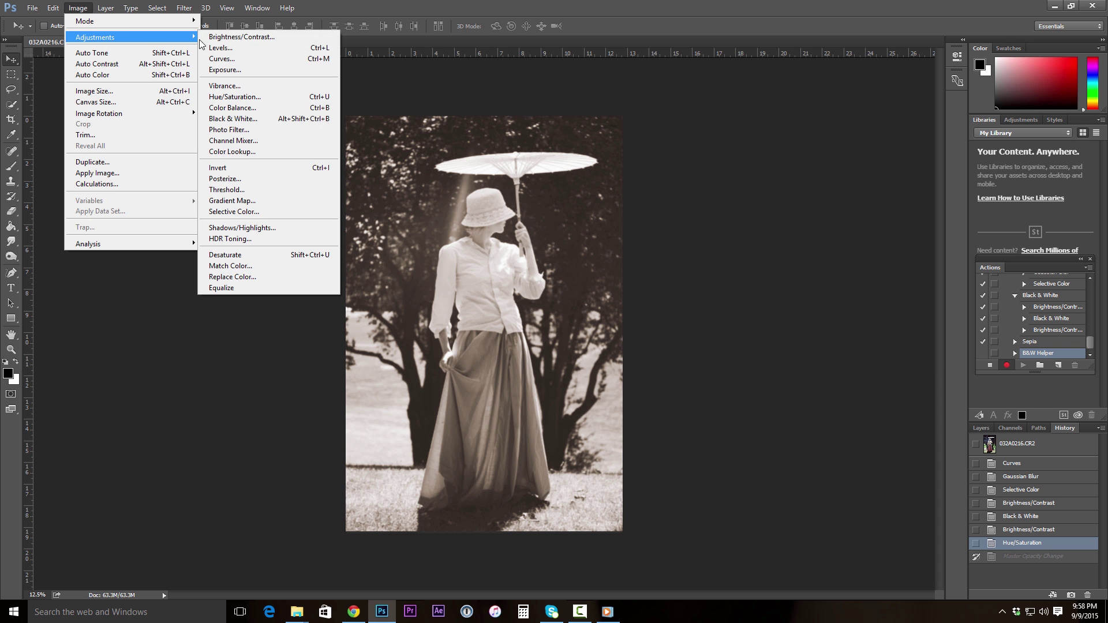
{"action": "left_click", "coordinate": [235, 212]}
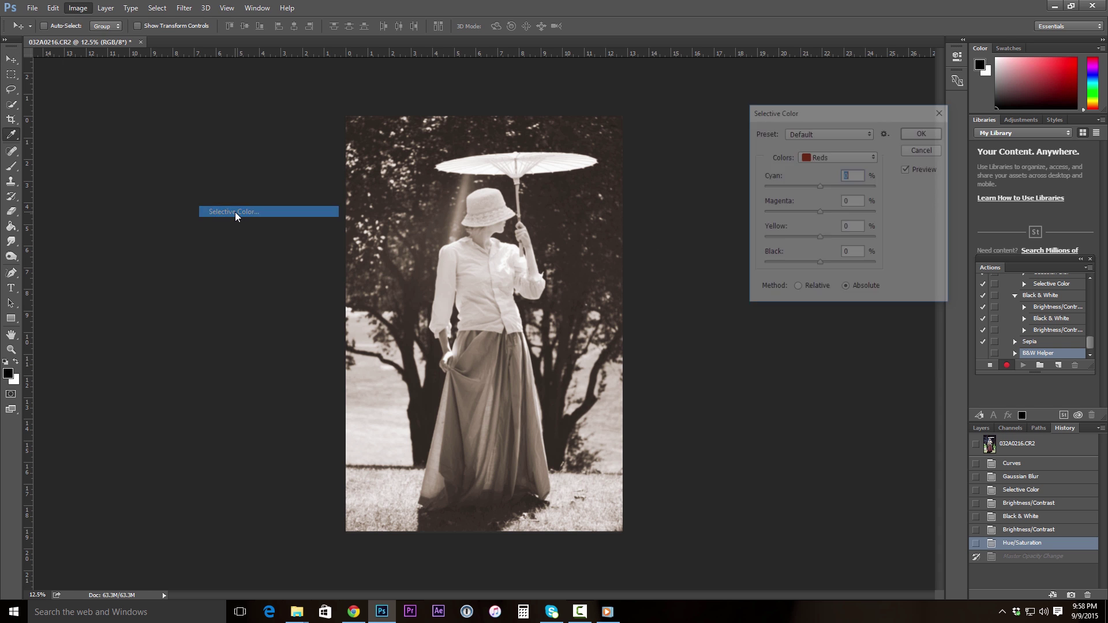
{"action": "left_click", "coordinate": [875, 155]}
{"action": "left_click", "coordinate": [832, 256]}
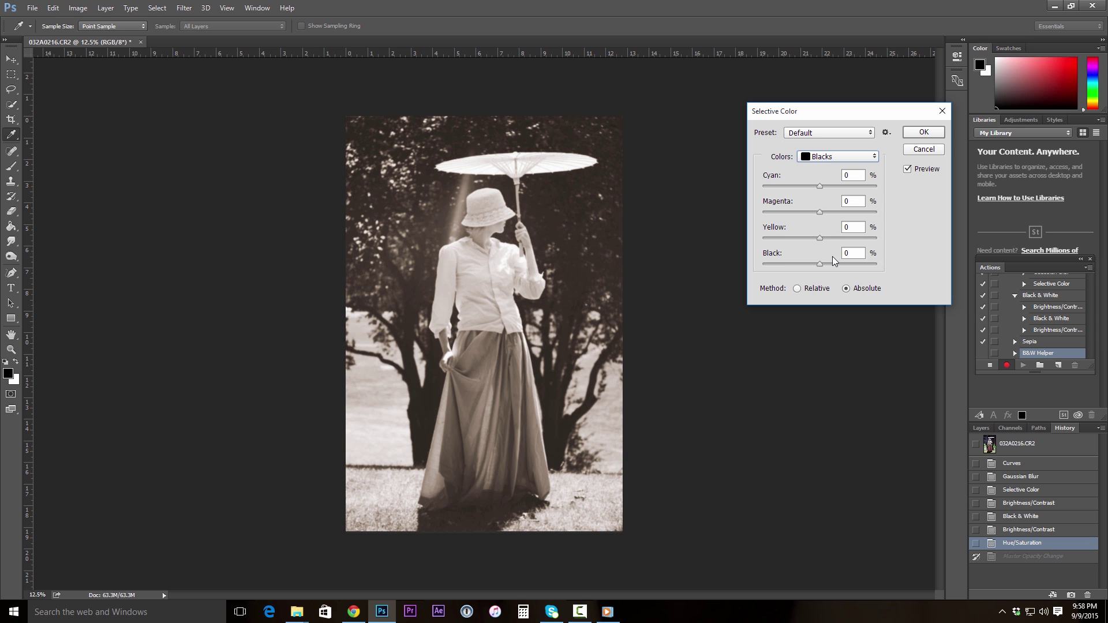
{"action": "left_click", "coordinate": [818, 184]}
{"action": "left_click_drag", "start_coordinate": [820, 238], "coordinate": [815, 240]}
Add yellow +3 to Neutrals and +1 to Whites, then apply Selective Color
{"action": "left_click", "coordinate": [845, 159]}
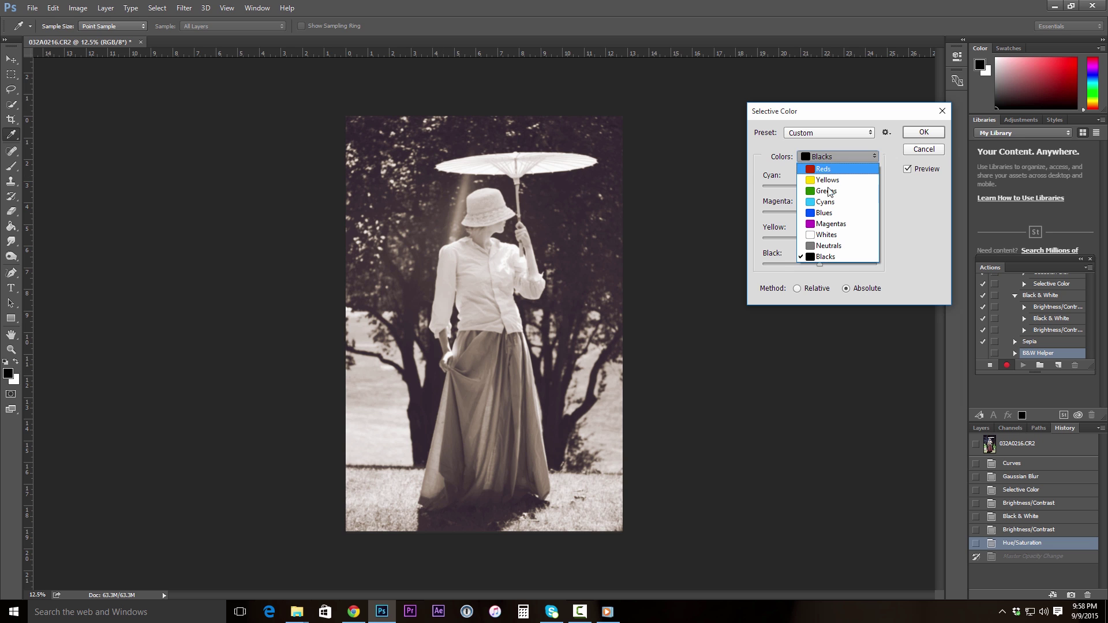
{"action": "left_click", "coordinate": [834, 245]}
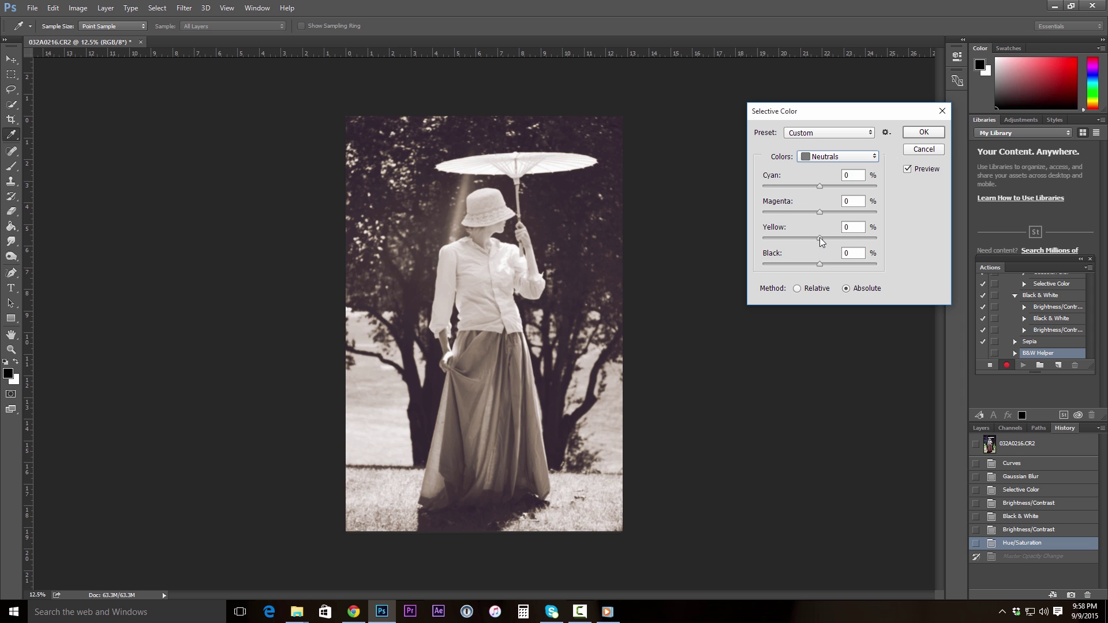
{"action": "left_click_drag", "start_coordinate": [819, 238], "coordinate": [821, 237]}
{"action": "left_click", "coordinate": [837, 158]}
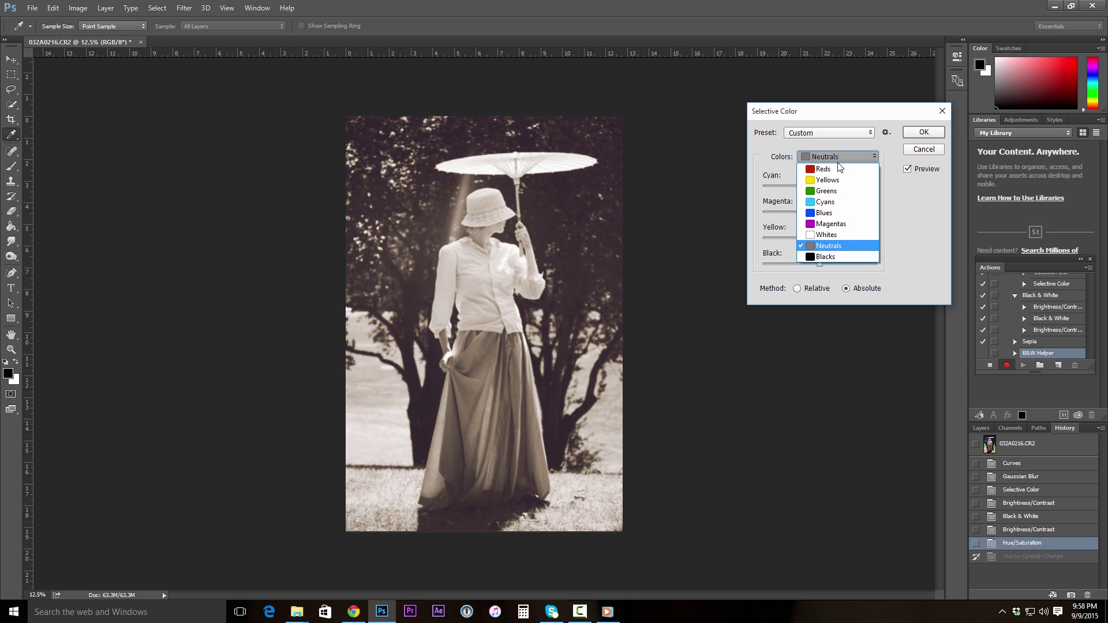
{"action": "left_click", "coordinate": [831, 233]}
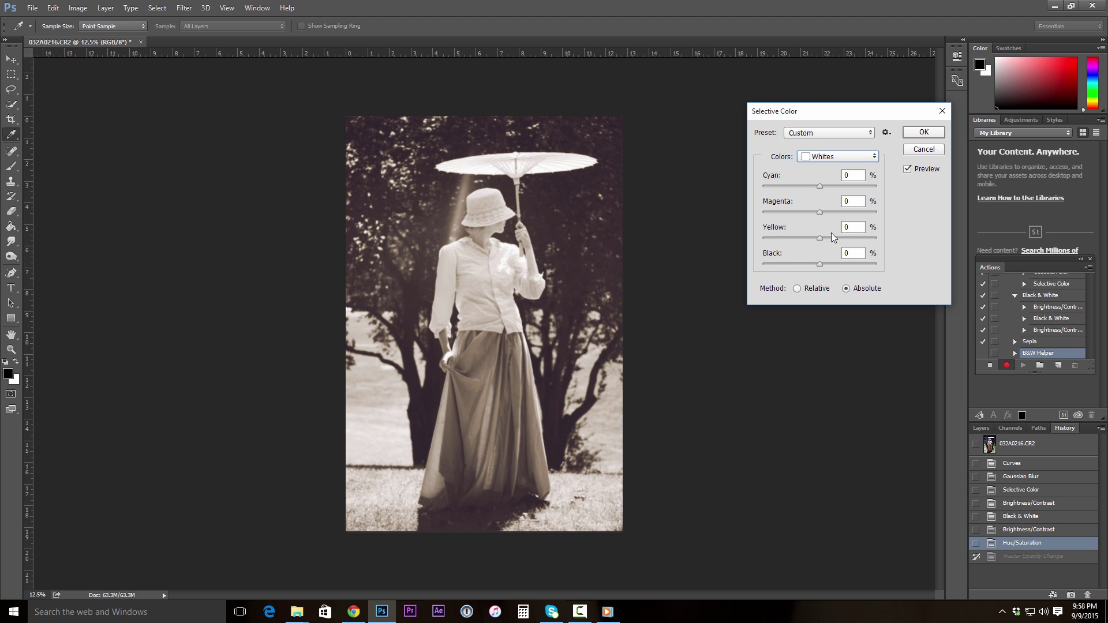
{"action": "left_click_drag", "start_coordinate": [820, 236], "coordinate": [821, 236]}
{"action": "left_click", "coordinate": [920, 133]}
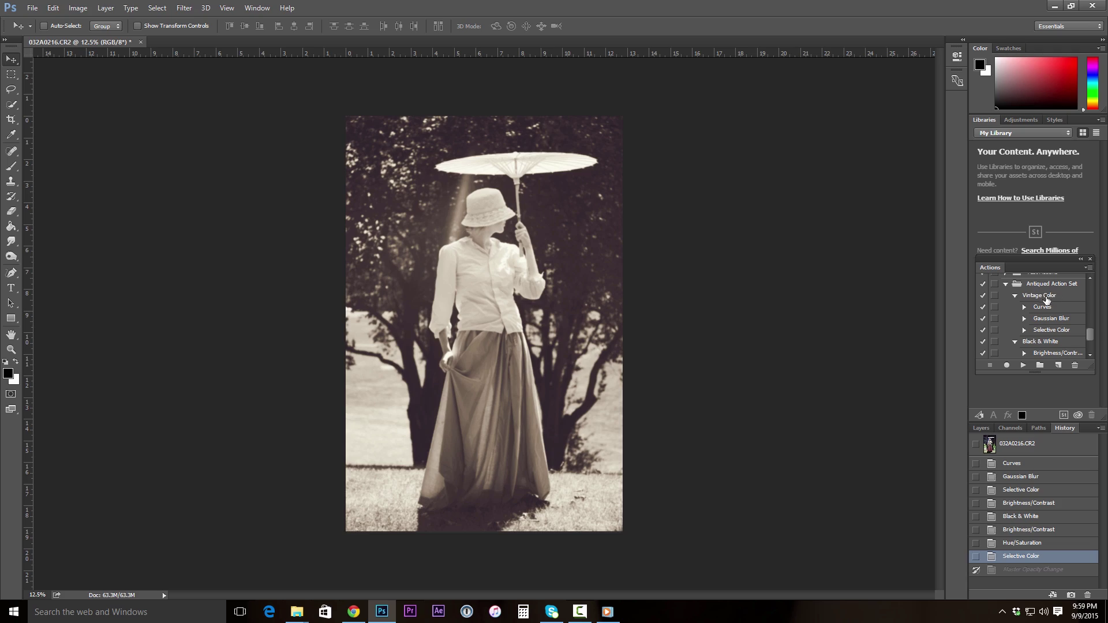
Duplicate the Vintage Color action and rename the copy 'Vintage Color sharp'
{"action": "left_click_drag", "start_coordinate": [1040, 298], "coordinate": [1059, 363]}
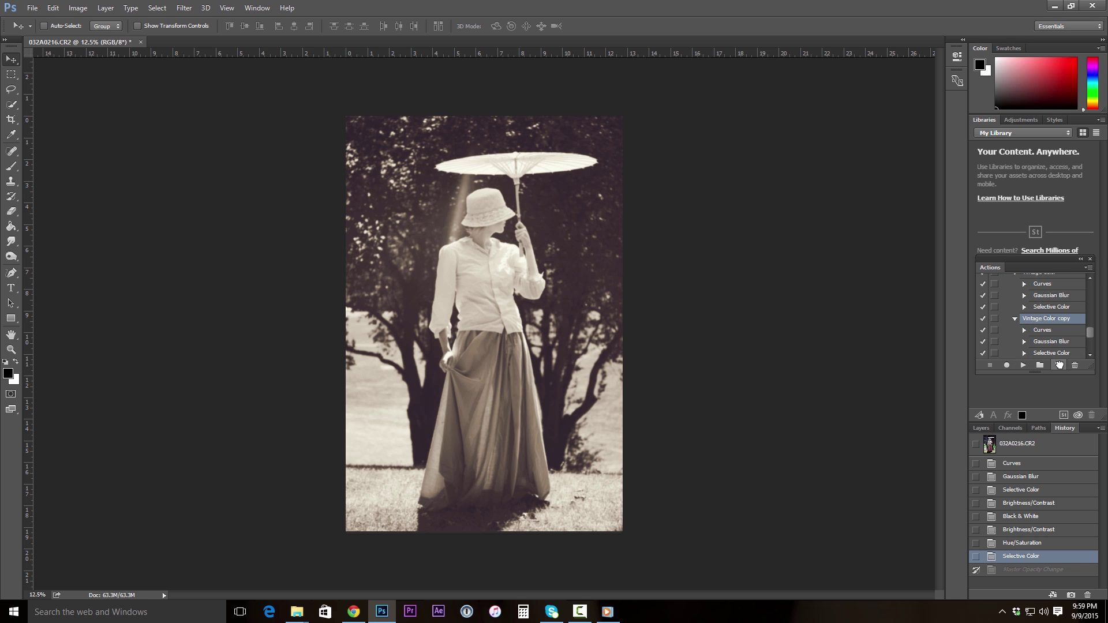
{"action": "double_click", "coordinate": [1060, 319]}
{"action": "left_click", "coordinate": [1074, 319]}
{"action": "key", "text": "BackSpace"}
{"action": "key", "text": "BackSpace"}
{"action": "key", "text": "BackSpace"}
{"action": "key", "text": "BackSpace"}
{"action": "type", "text": "sharp"}
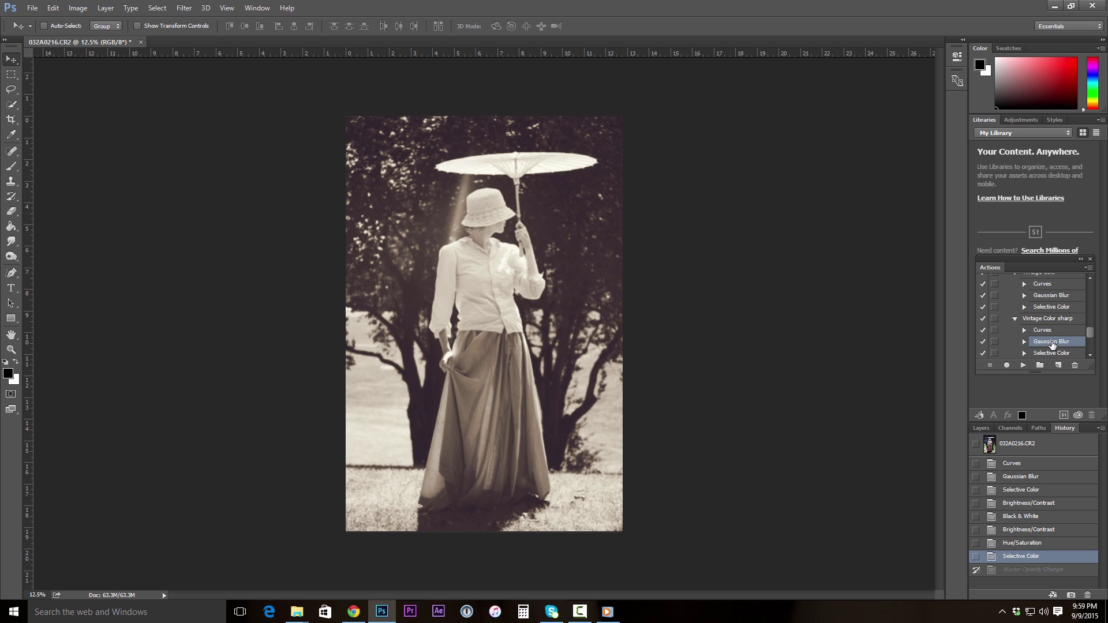
Delete the Gaussian Blur step from the Vintage Color sharp action
{"action": "left_click_drag", "start_coordinate": [1051, 342], "coordinate": [1076, 365]}
{"action": "left_click", "coordinate": [1041, 322]}
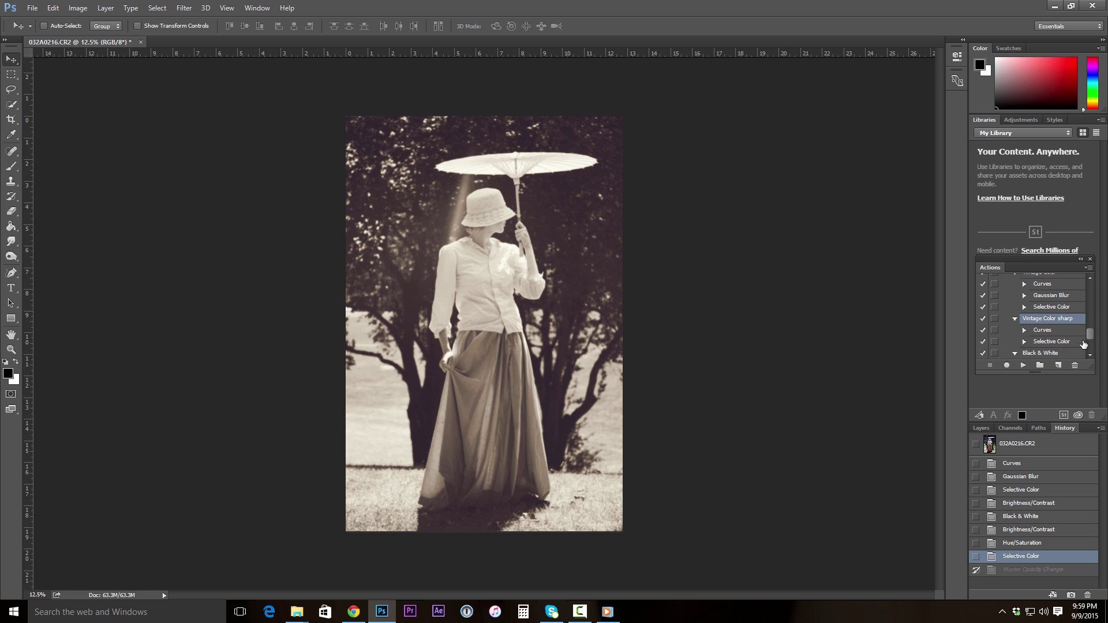
{"action": "left_click_drag", "start_coordinate": [1090, 337], "coordinate": [1091, 346]}
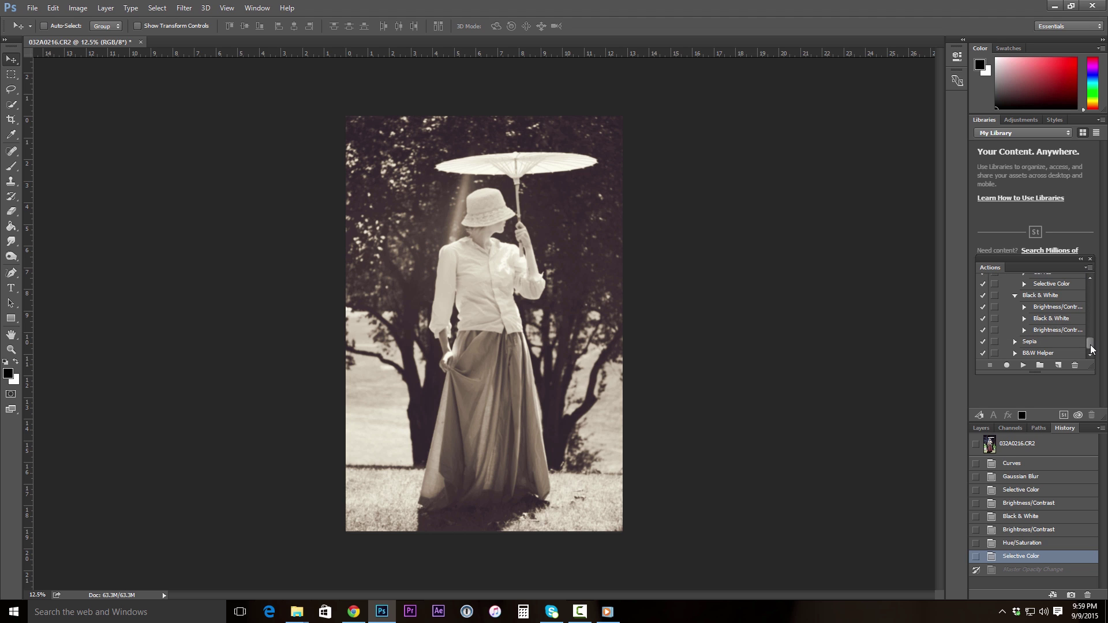
{"action": "scroll", "coordinate": [1060, 334], "scroll_direction": "up", "scroll_amount": 1}
{"action": "scroll", "coordinate": [1060, 334], "scroll_direction": "down", "scroll_amount": 1}
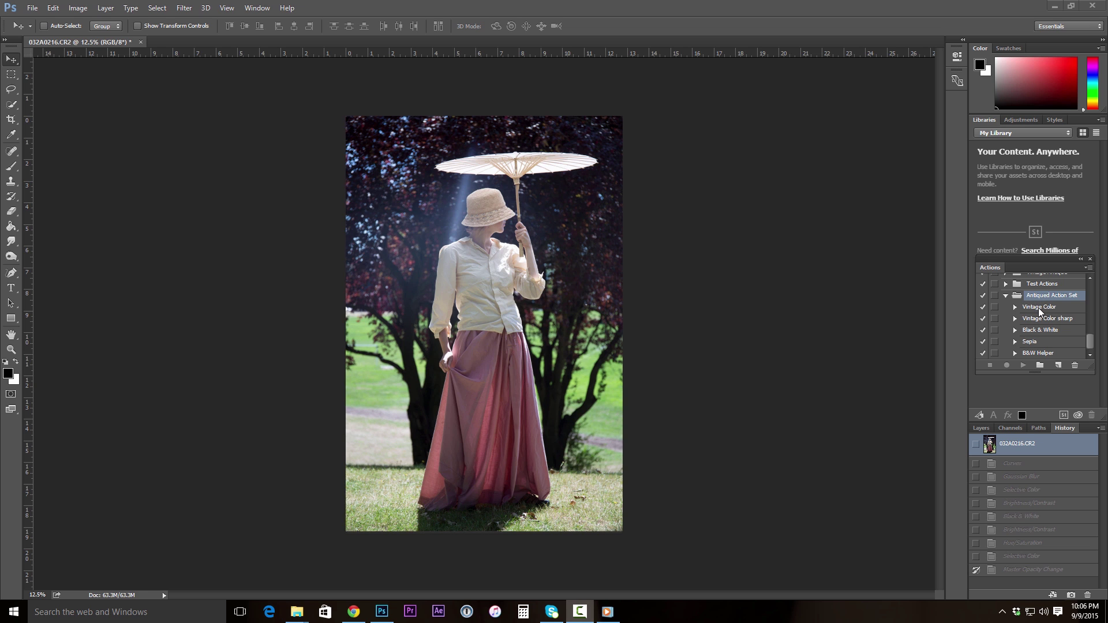
Play the Vintage Color sharp, Black & White, B&W Helper and Sepia actions in turn to tone the photo sepia
{"action": "left_click", "coordinate": [1038, 319]}
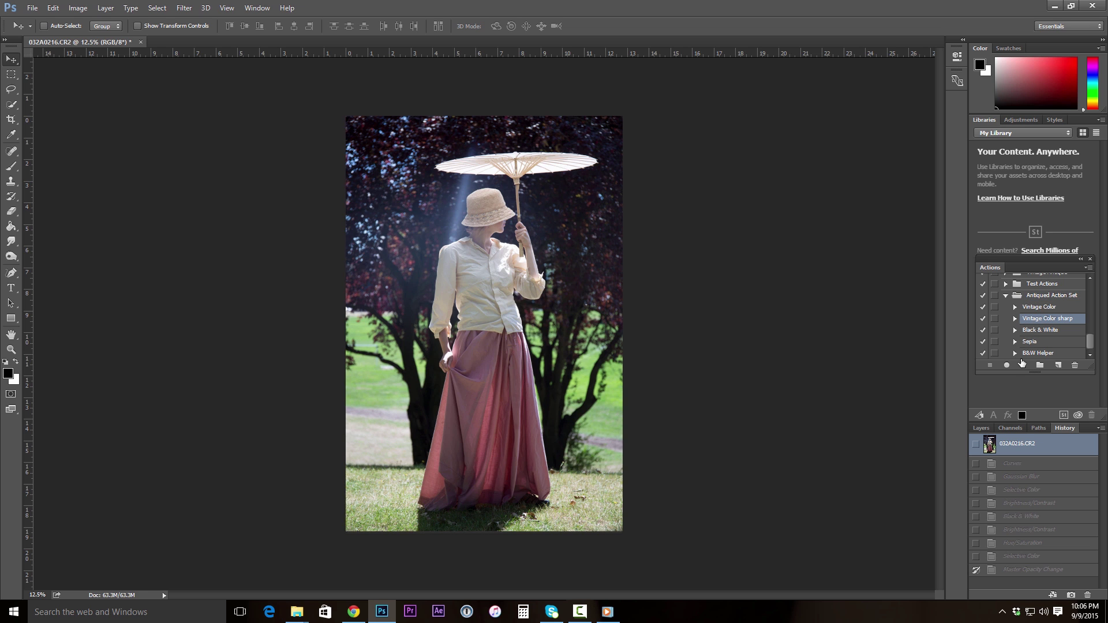
{"action": "left_click", "coordinate": [1022, 365]}
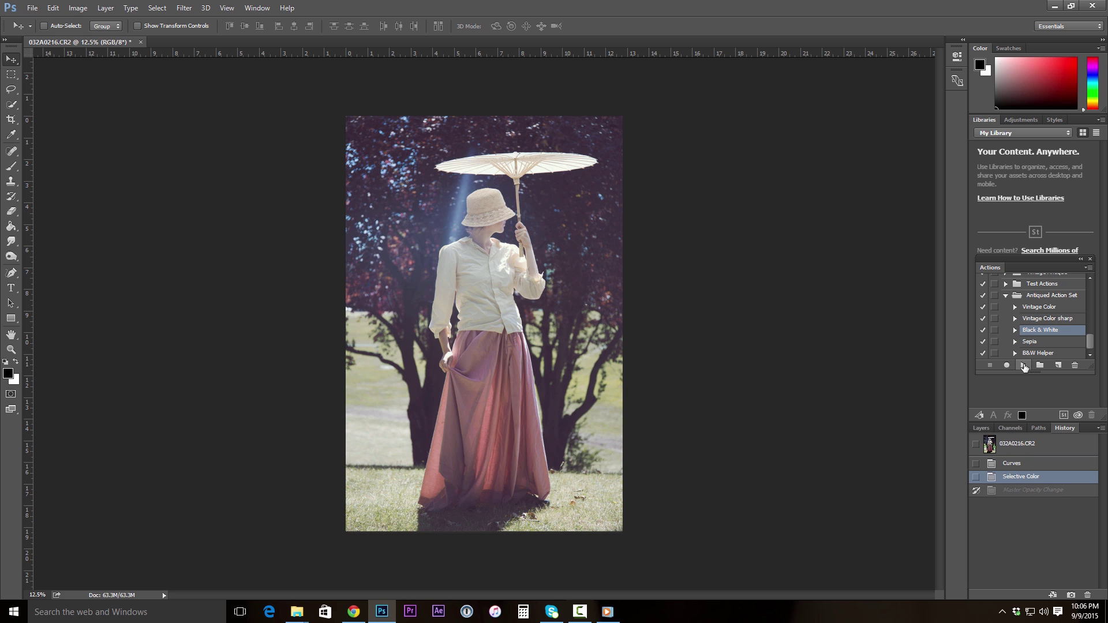
{"action": "left_click", "coordinate": [1023, 366]}
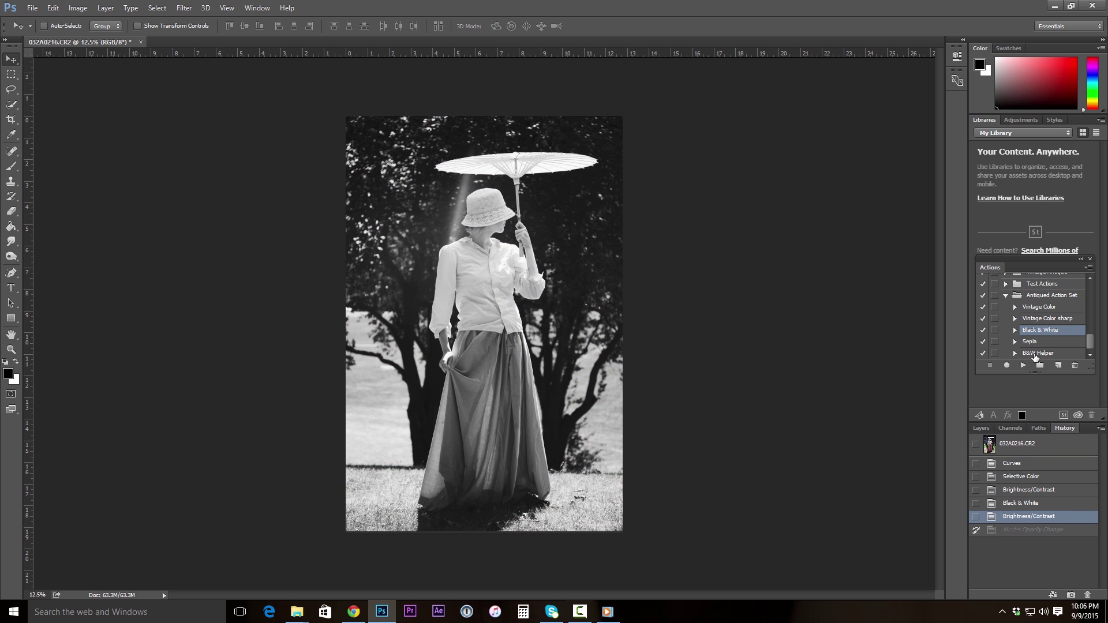
{"action": "left_click", "coordinate": [1035, 354]}
{"action": "left_click", "coordinate": [1023, 365]}
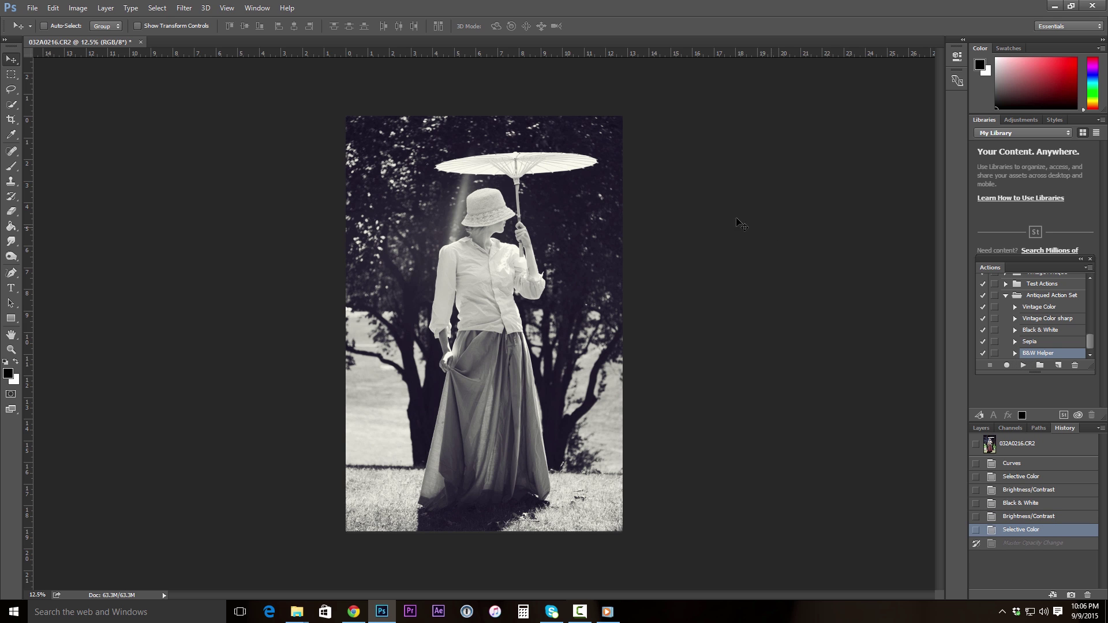
{"action": "left_click", "coordinate": [1035, 342]}
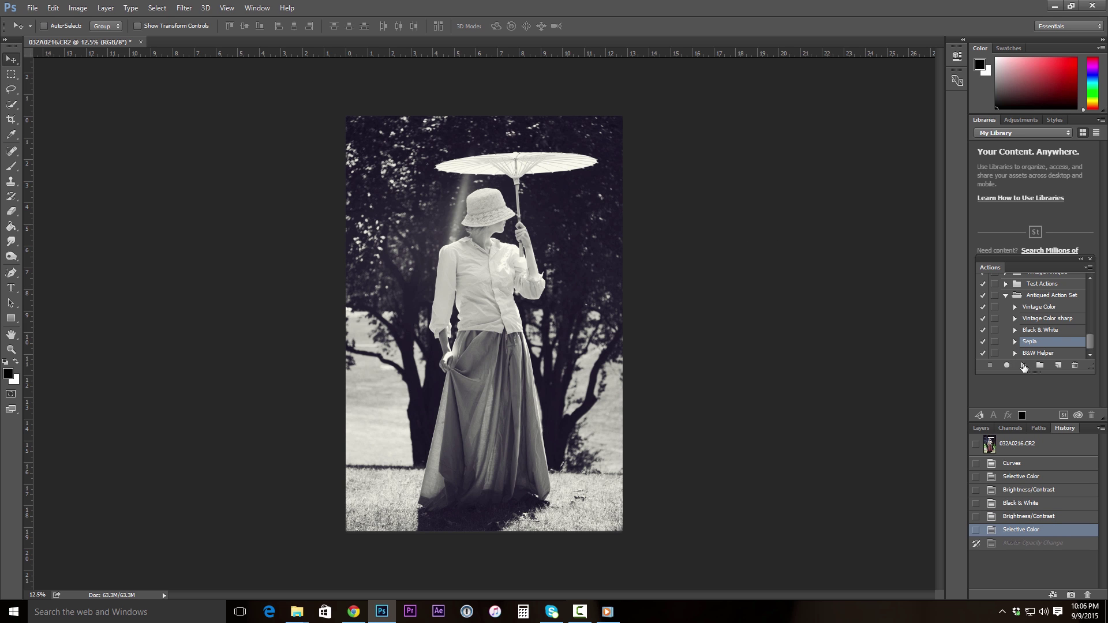
{"action": "left_click", "coordinate": [1023, 366]}
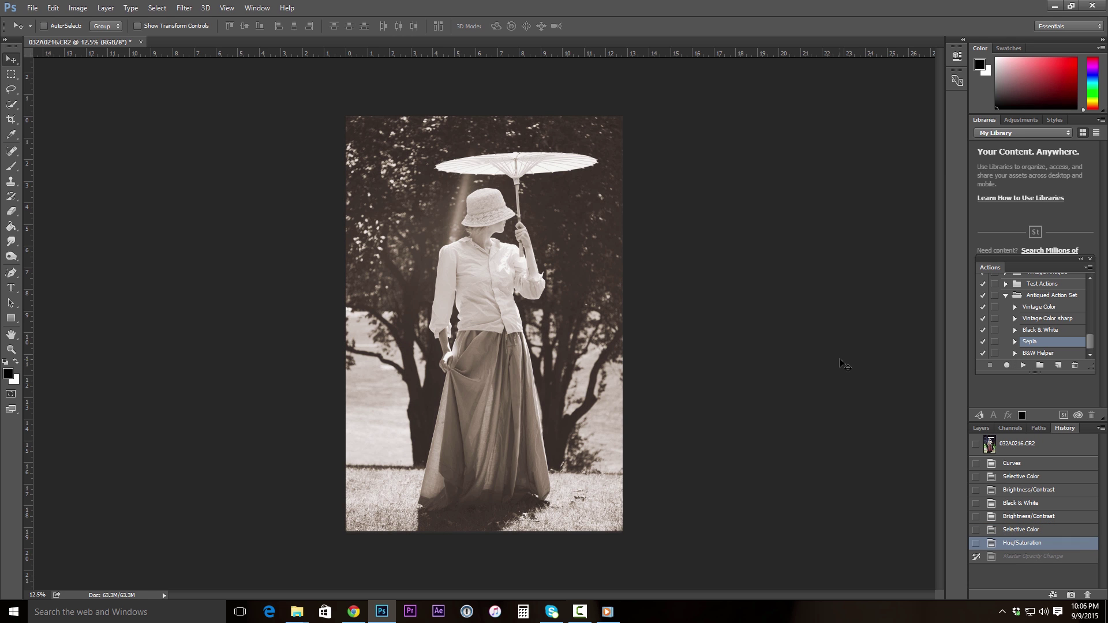
{"action": "key", "text": "ctrl+o"}
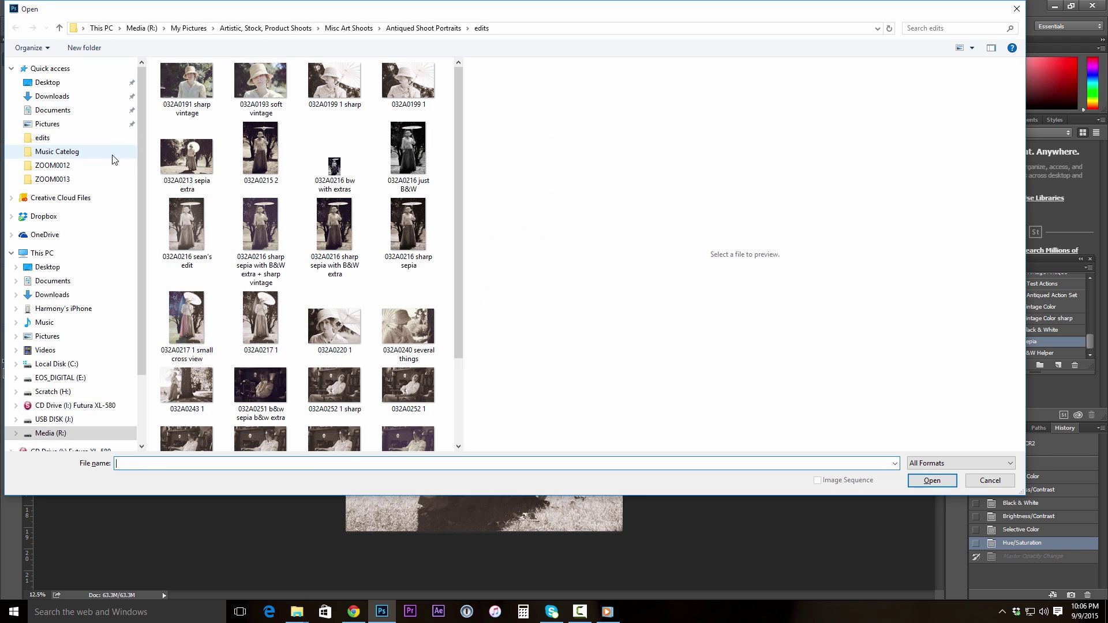
Open metal_scratches_by_walnuss.jpg from the Desktop and paste it into the portrait as a new layer
{"action": "left_click", "coordinate": [76, 83]}
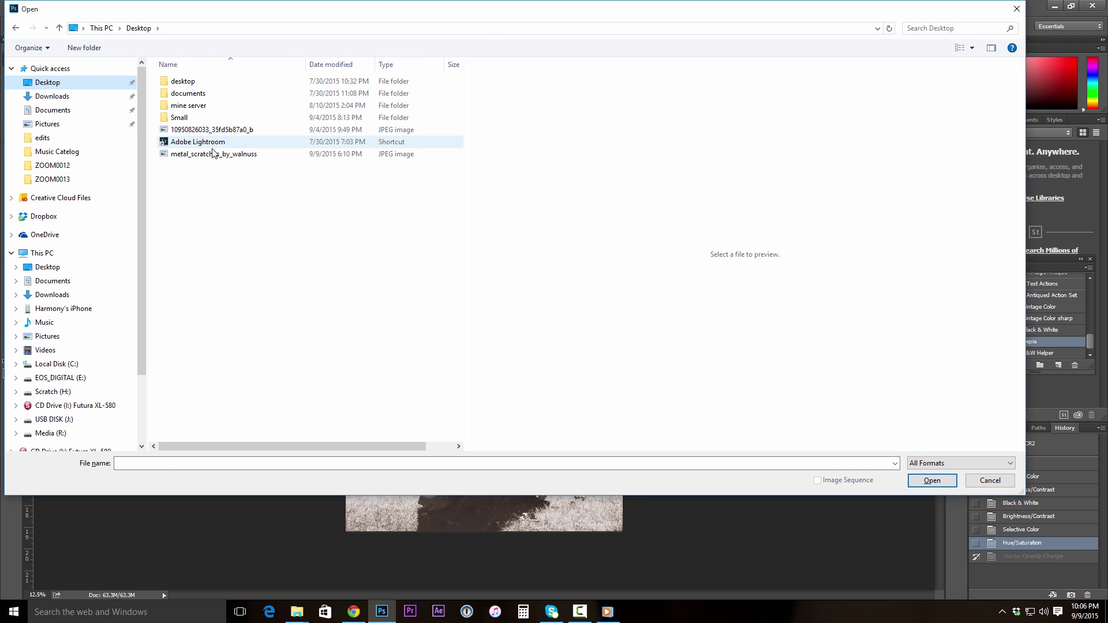
{"action": "left_click", "coordinate": [215, 154]}
{"action": "double_click", "coordinate": [214, 155]}
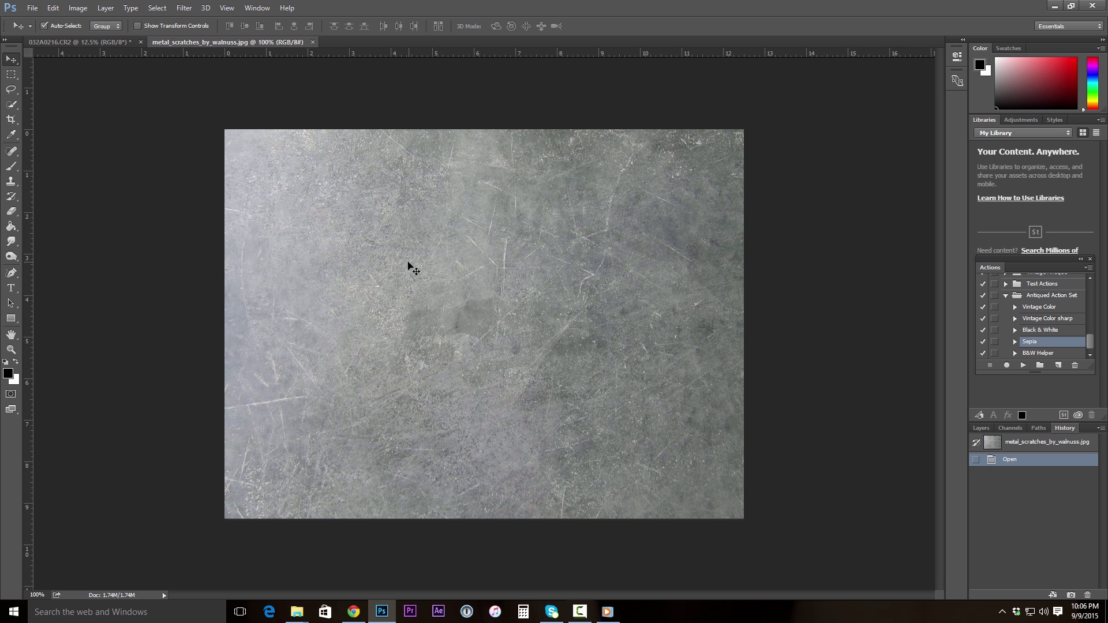
{"action": "key", "text": "ctrl+a"}
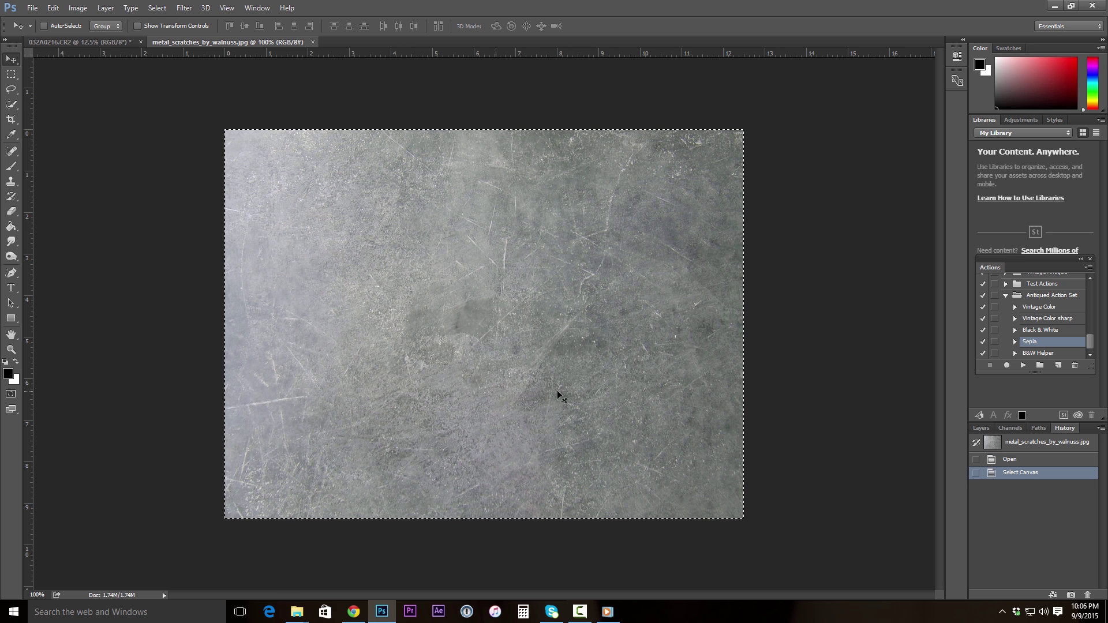
{"action": "key", "text": "ctrl+w"}
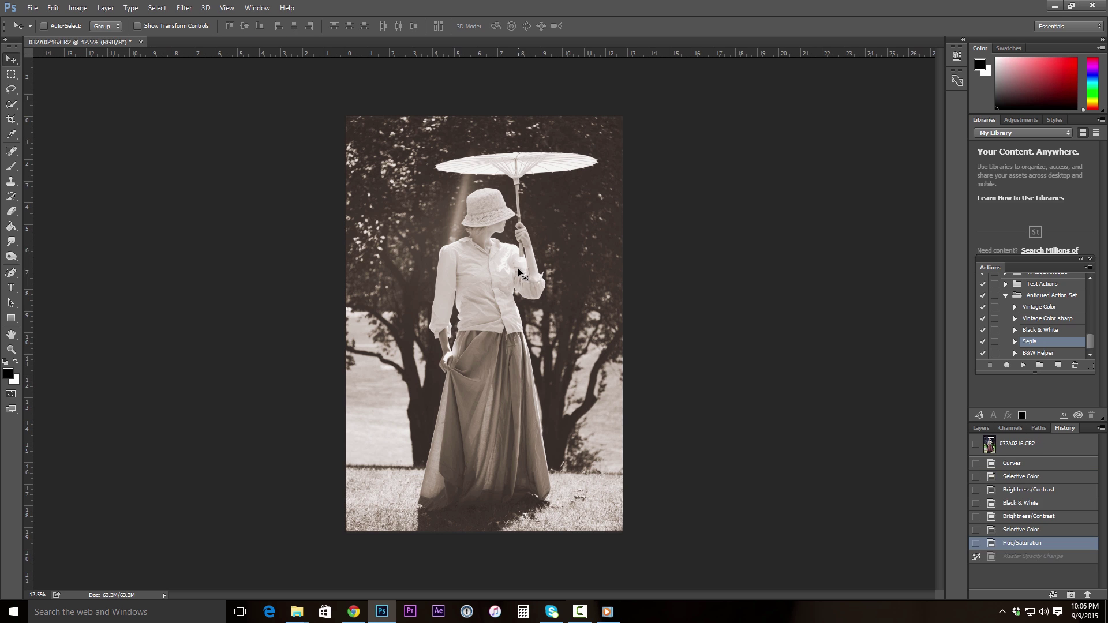
{"action": "key", "text": "ctrl+v"}
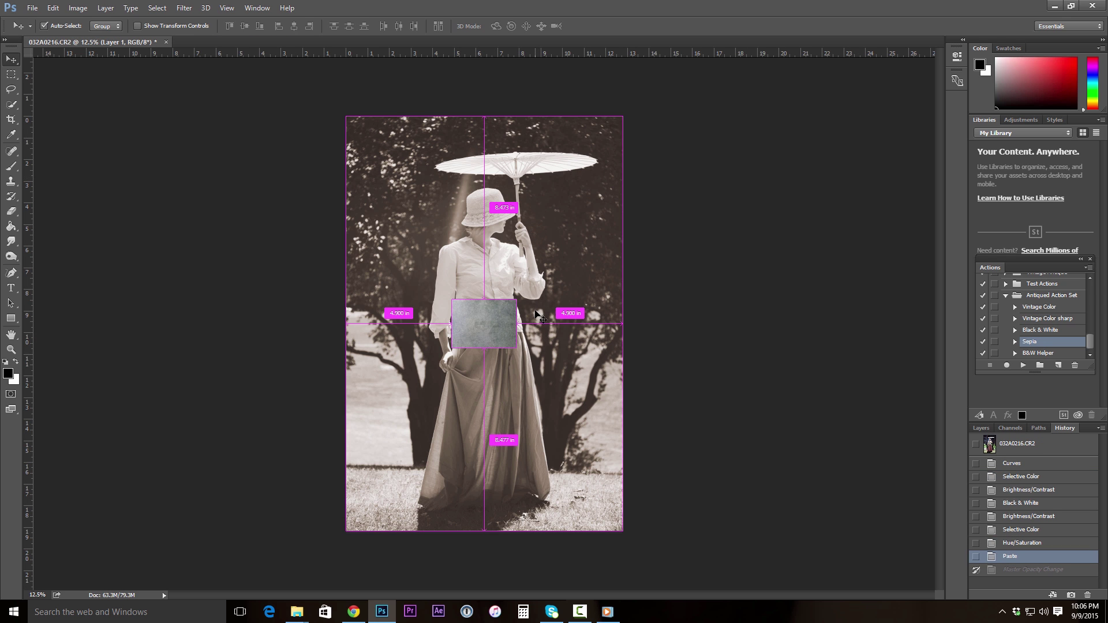
Rotate the texture layer -90° and stretch it to cover the whole canvas
{"action": "key", "text": "ctrl+t"}
{"action": "left_click_drag", "start_coordinate": [528, 285], "coordinate": [642, 111]}
{"action": "left_click_drag", "start_coordinate": [459, 356], "coordinate": [322, 529]}
{"action": "key", "text": "Return"}
{"action": "key", "text": "Left"}
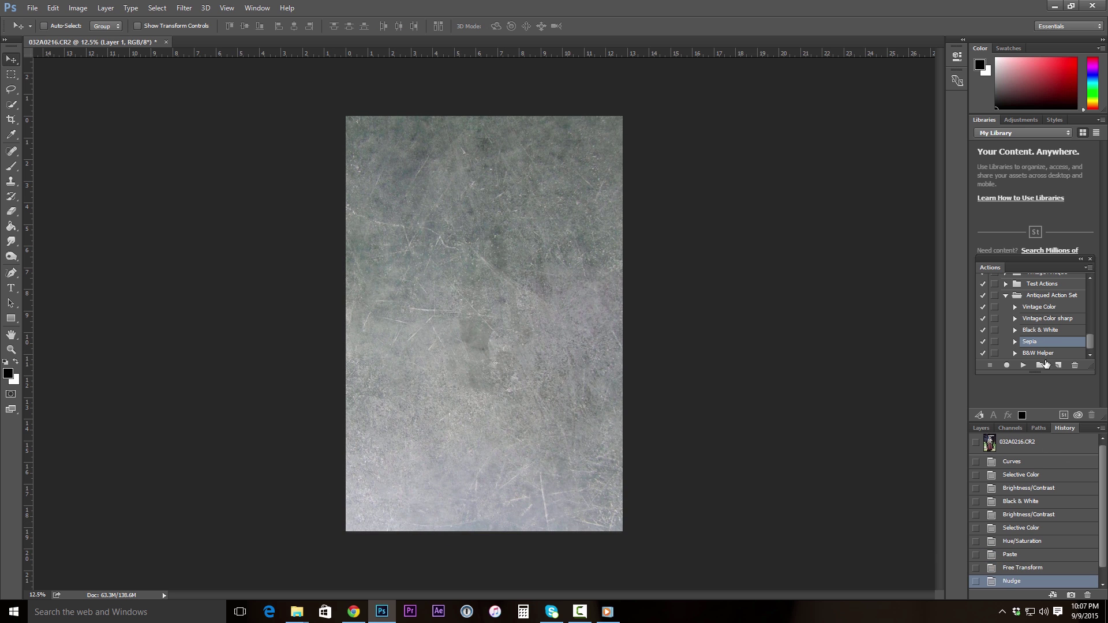
Set Layer 1 to Overlay blend mode at 55% opacity, toggling its visibility to compare
{"action": "left_click", "coordinate": [981, 428]}
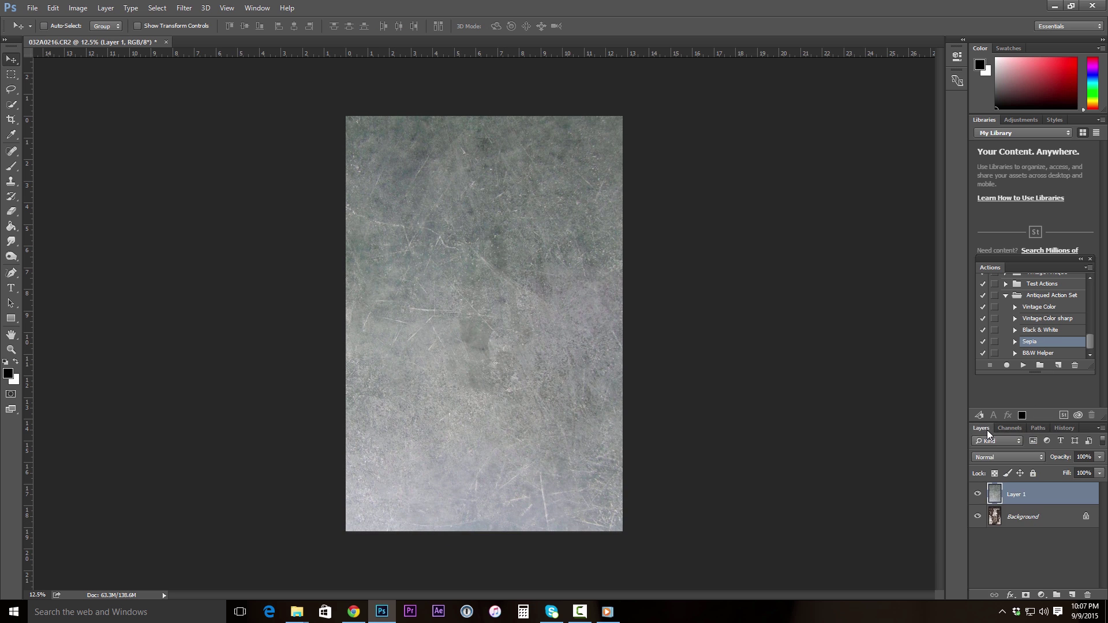
{"action": "left_click", "coordinate": [1016, 456]}
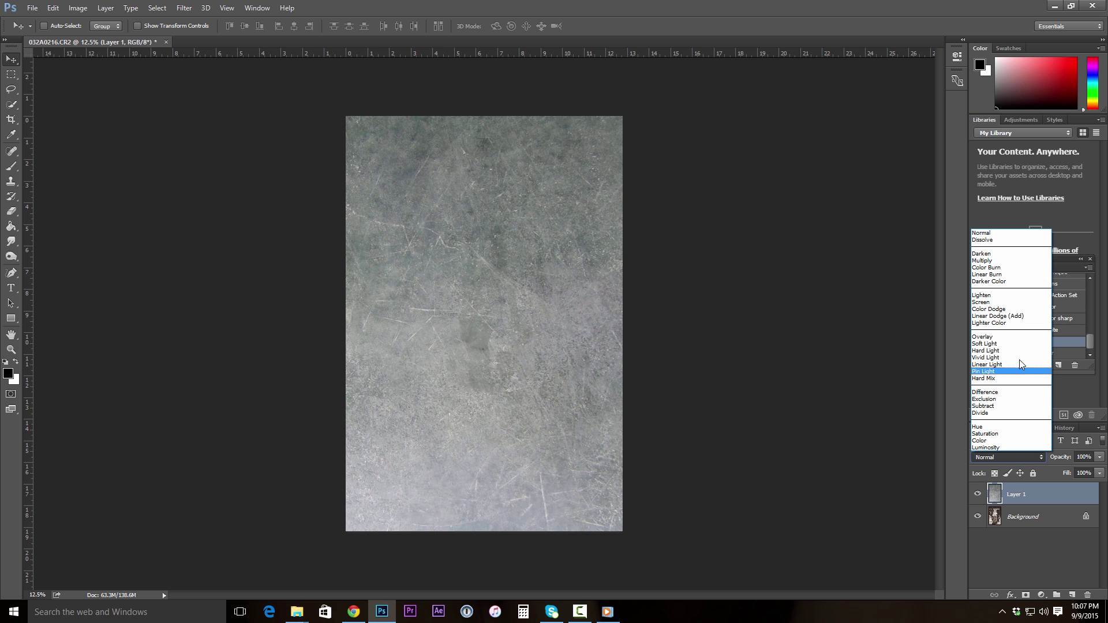
{"action": "left_click", "coordinate": [1009, 337]}
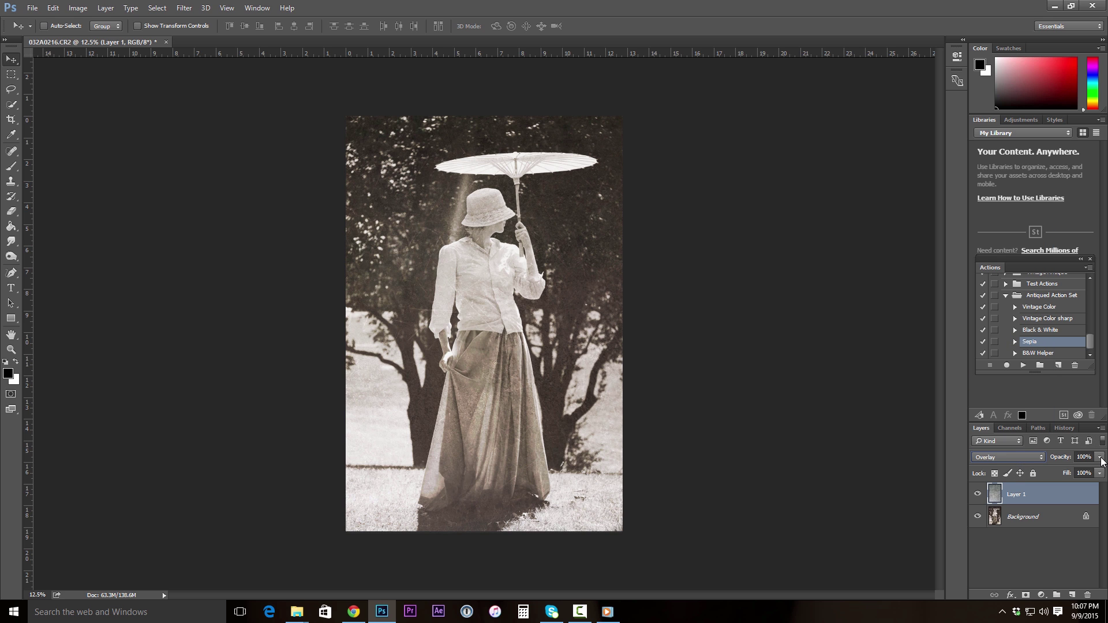
{"action": "left_click_drag", "start_coordinate": [1083, 473], "coordinate": [1077, 472]}
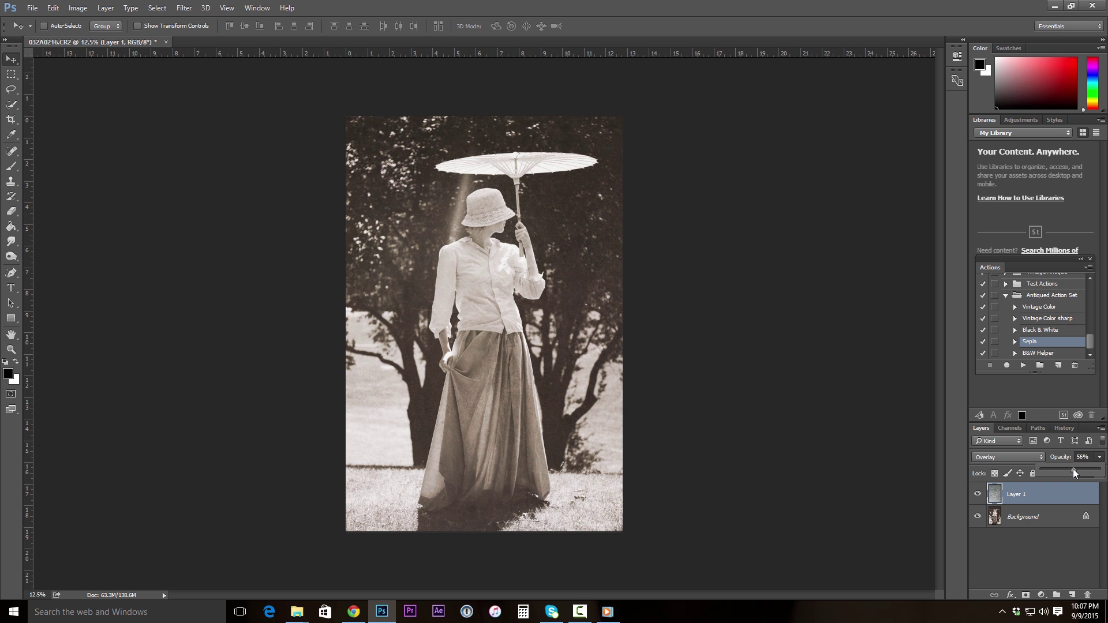
{"action": "left_click", "coordinate": [977, 494]}
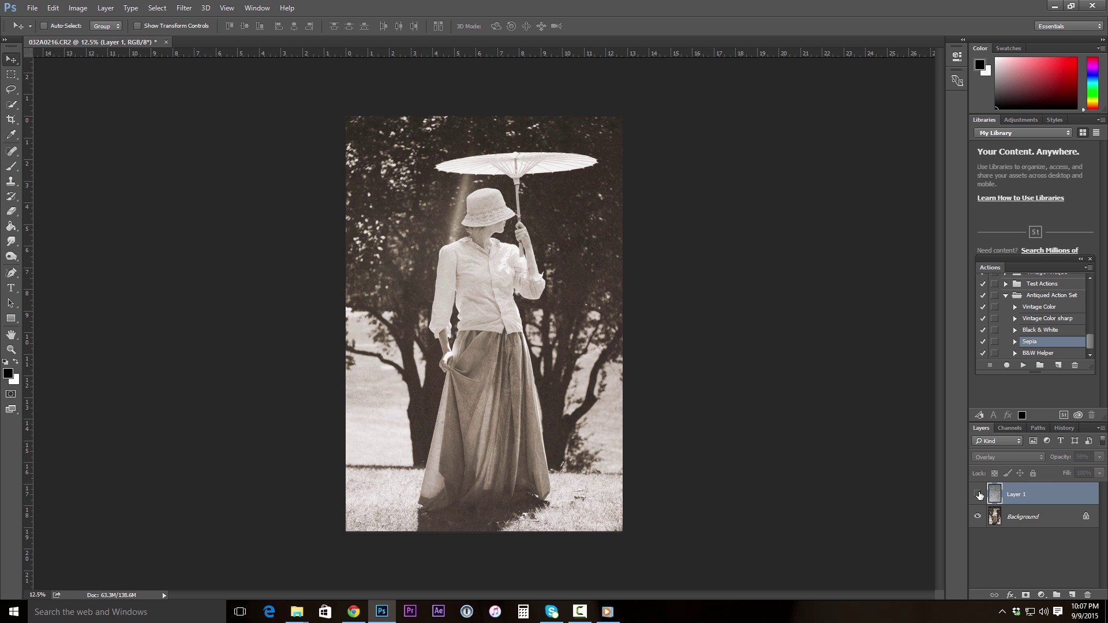
{"action": "left_click", "coordinate": [979, 494]}
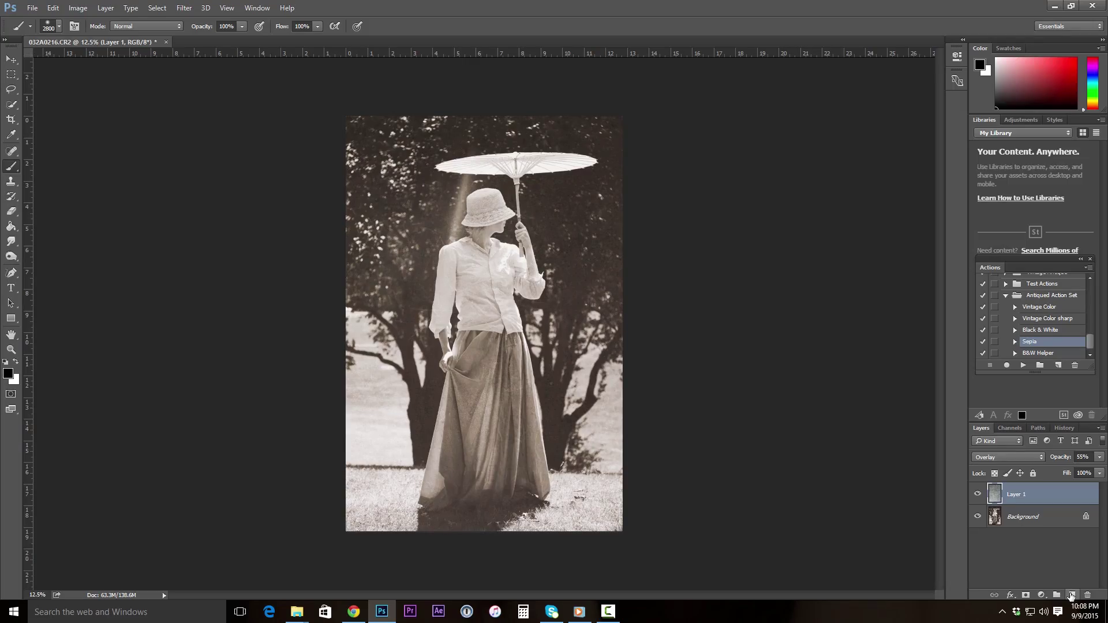
On a new layer, paint black with a large soft brush along the left, bottom and top edges
{"action": "left_click", "coordinate": [1070, 596]}
{"action": "key", "text": "bracketleft"}
{"action": "key", "text": "bracketleft"}
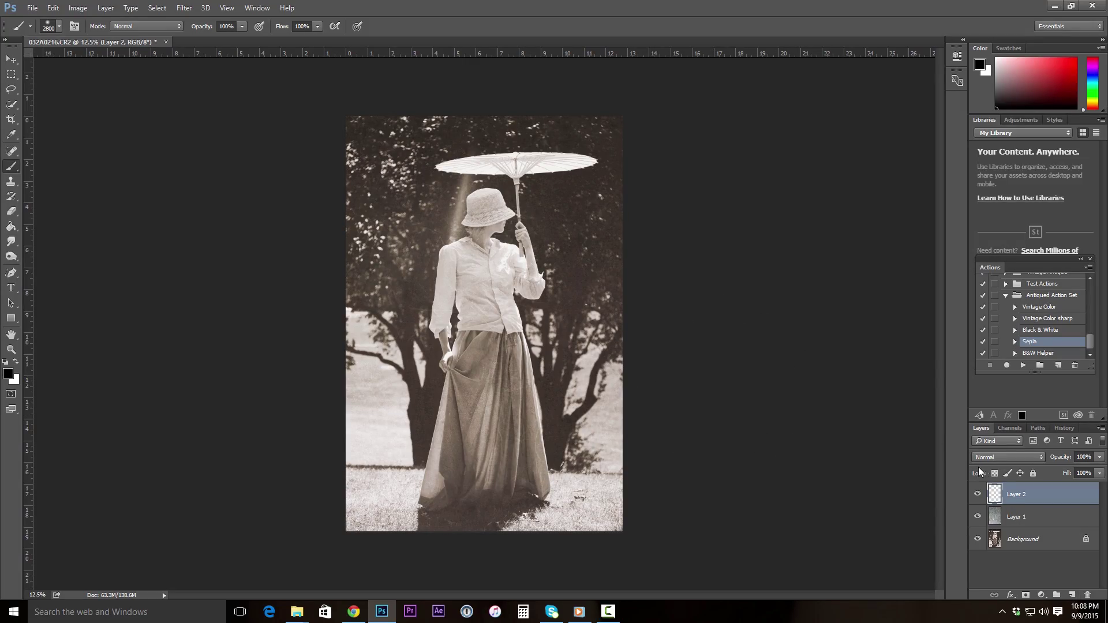
{"action": "key", "text": "bracketright"}
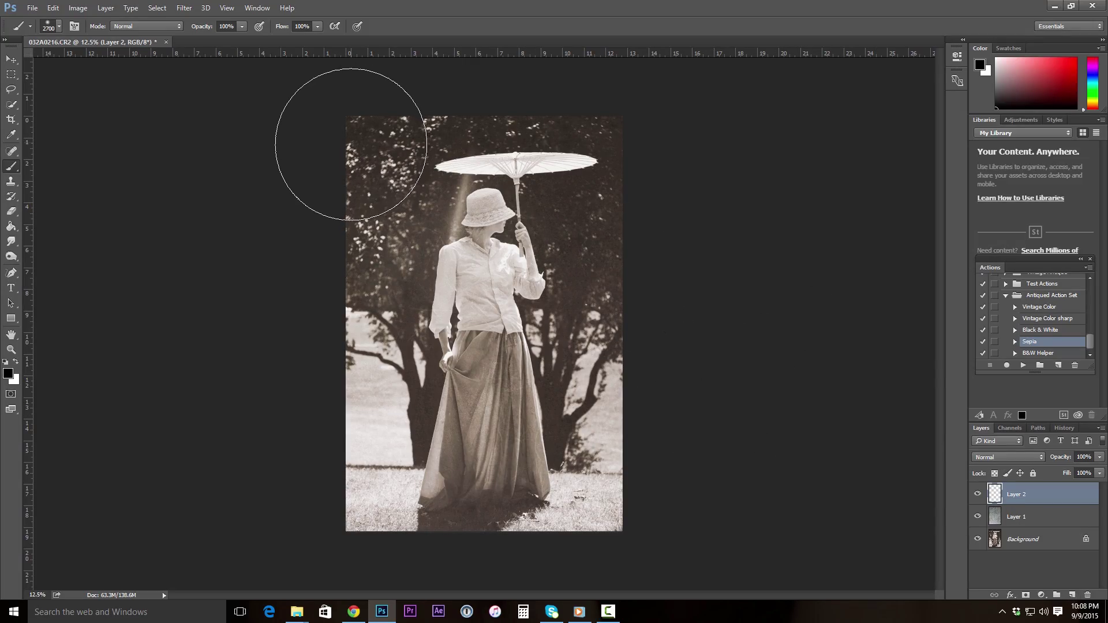
{"action": "key", "text": "bracketright"}
{"action": "key", "text": "bracketright"}
{"action": "key", "text": "bracketright"}
{"action": "key", "text": "bracketright"}
{"action": "key", "text": "bracketright"}
{"action": "key", "text": "bracketright"}
{"action": "key", "text": "bracketright"}
{"action": "mouse_move", "coordinate": [366, 112]}
{"action": "left_mouse_down"}
{"action": "mouse_move", "coordinate": [327, 123]}
{"action": "mouse_move", "coordinate": [280, 222]}
{"action": "mouse_move", "coordinate": [276, 351]}
{"action": "mouse_move", "coordinate": [370, 557]}
{"action": "mouse_move", "coordinate": [338, 484]}
{"action": "left_mouse_up"}
{"action": "key", "text": "bracketright"}
{"action": "key", "text": "bracketright"}
{"action": "key", "text": "bracketright"}
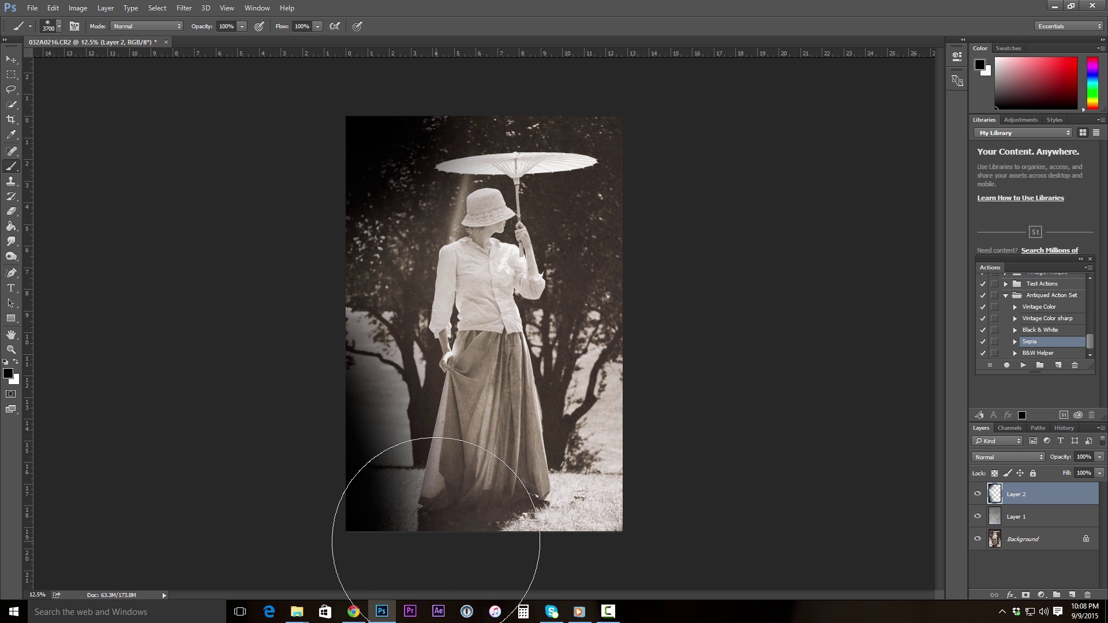
{"action": "key", "text": "bracketleft"}
{"action": "key", "text": "bracketleft"}
{"action": "key", "text": "bracketleft"}
{"action": "key", "text": "bracketleft"}
{"action": "mouse_move", "coordinate": [420, 532]}
{"action": "left_mouse_down"}
{"action": "mouse_move", "coordinate": [581, 581]}
{"action": "mouse_move", "coordinate": [668, 519]}
{"action": "left_mouse_up"}
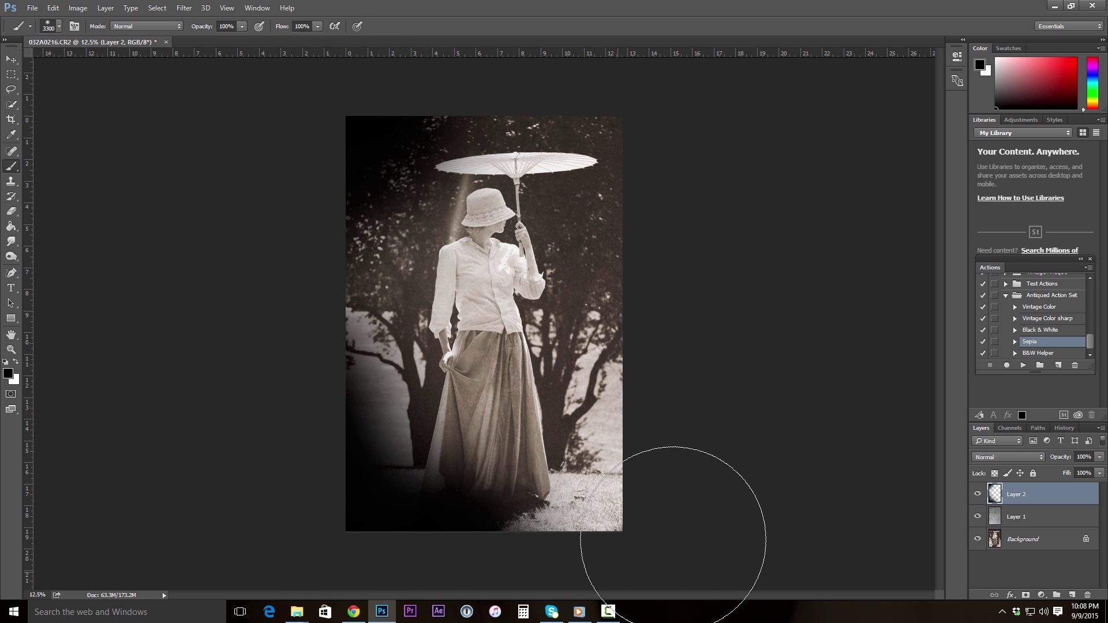
{"action": "key", "text": "bracketleft"}
{"action": "key", "text": "bracketleft"}
{"action": "key", "text": "bracketleft"}
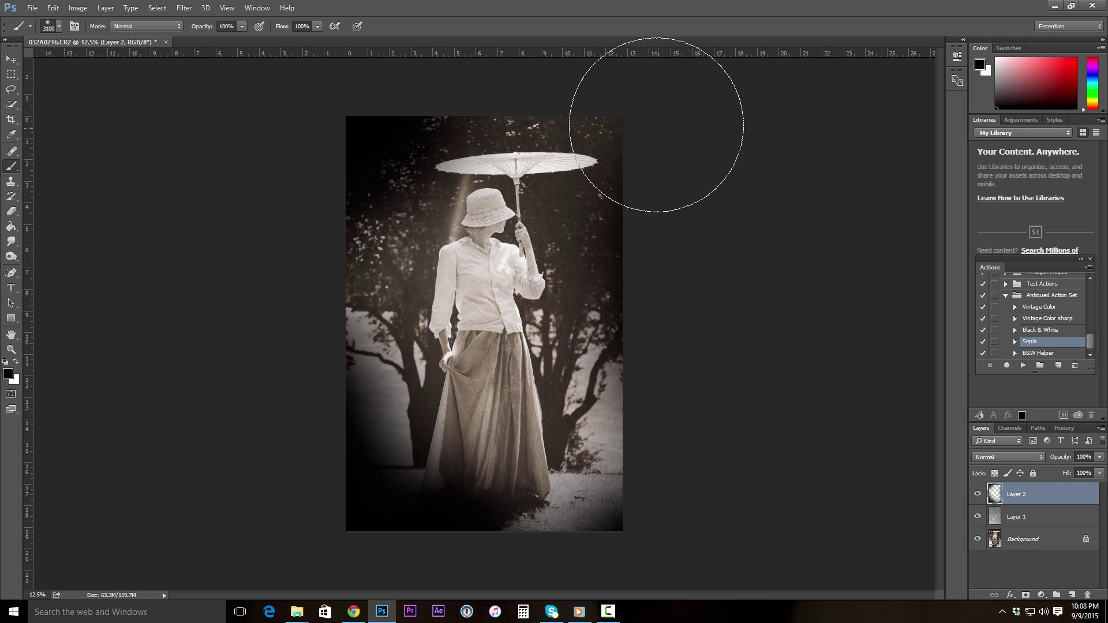
{"action": "mouse_move", "coordinate": [590, 65]}
{"action": "left_mouse_down"}
{"action": "mouse_move", "coordinate": [556, 27]}
{"action": "mouse_move", "coordinate": [519, 32]}
{"action": "mouse_move", "coordinate": [494, 61]}
{"action": "mouse_move", "coordinate": [588, 128]}
{"action": "left_mouse_up"}
Blend the vignette layer in Soft Light at 34% opacity, then select the Background layer
{"action": "key", "text": "v"}
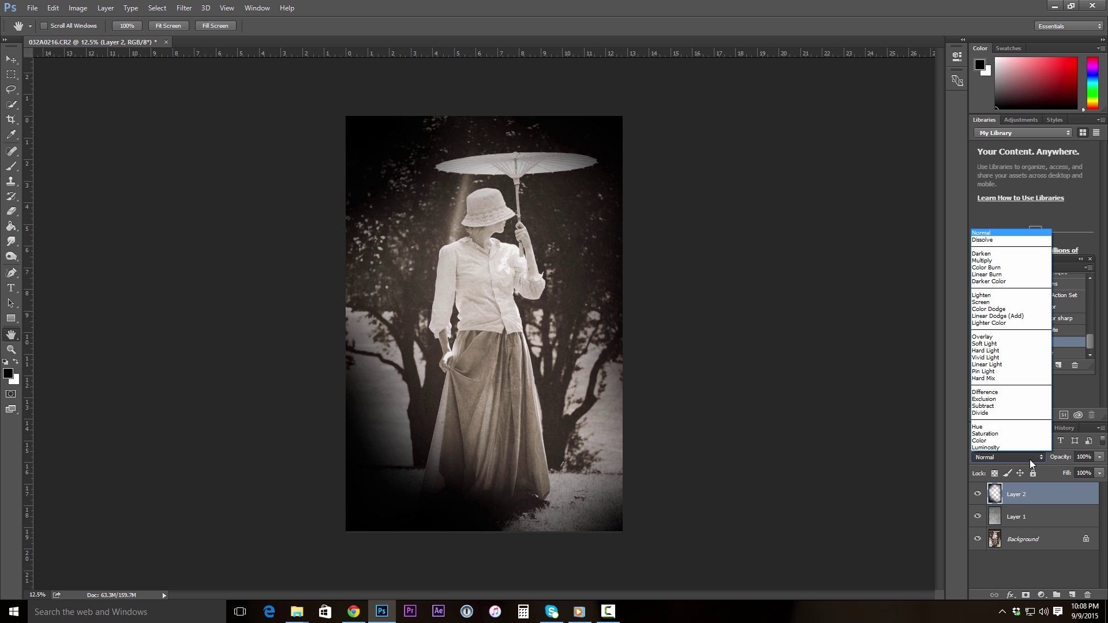
{"action": "left_click", "coordinate": [1019, 344]}
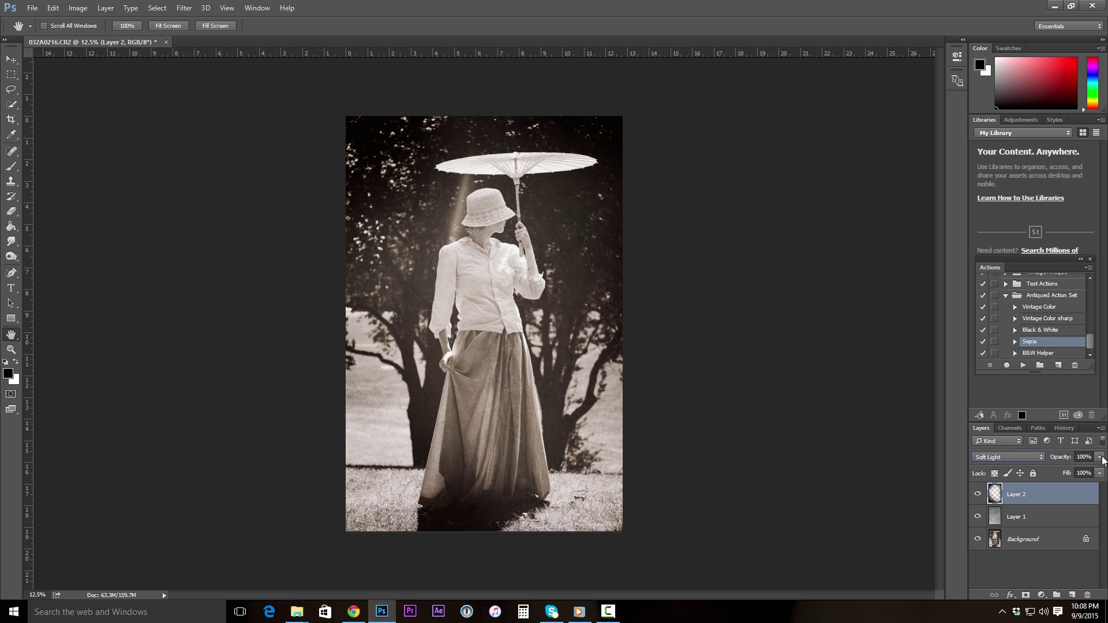
{"action": "left_click_drag", "start_coordinate": [1058, 466], "coordinate": [1059, 468]}
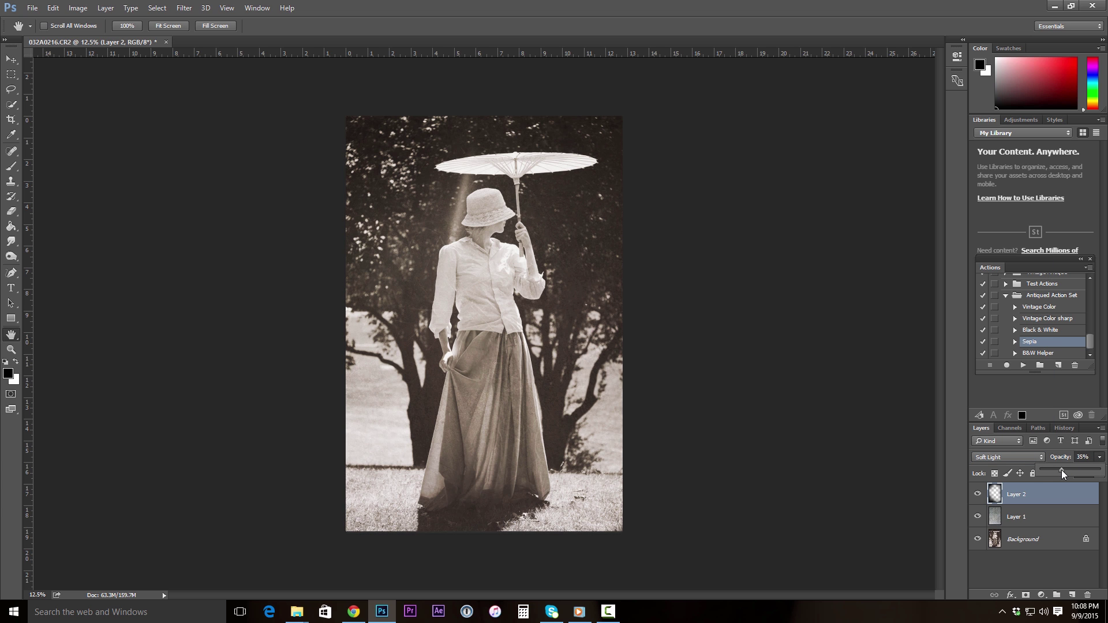
{"action": "left_click", "coordinate": [976, 495]}
{"action": "left_click", "coordinate": [976, 495]}
{"action": "left_click", "coordinate": [977, 495]}
{"action": "left_click", "coordinate": [1023, 538]}
{"action": "left_click", "coordinate": [184, 8]}
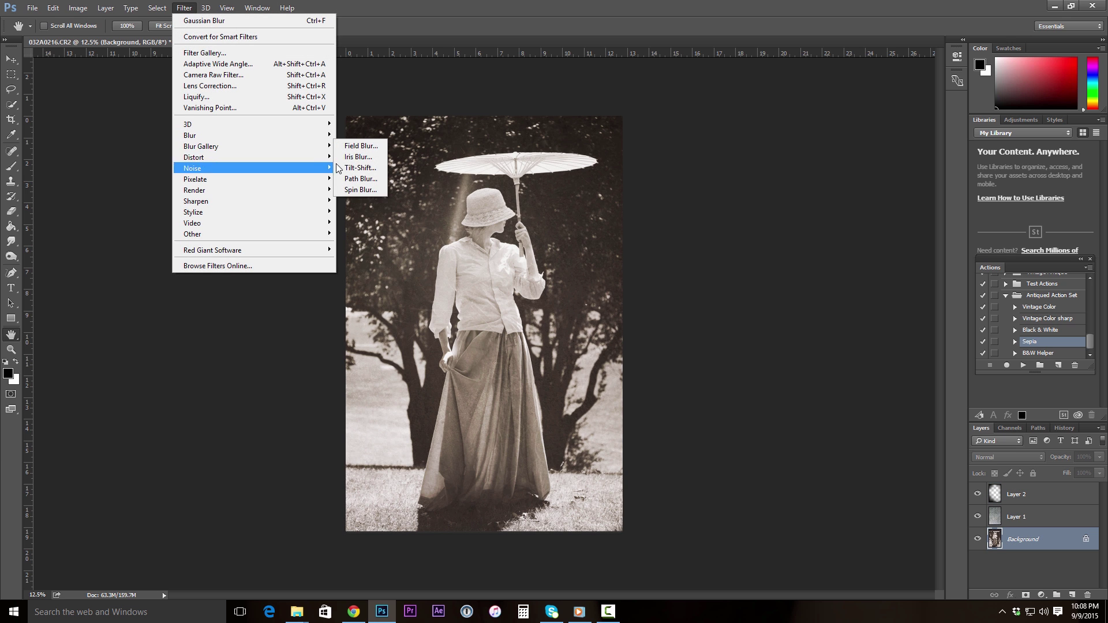
Apply a strong Gaussian Blur of radius about 52 to the Background layer
{"action": "mouse_move", "coordinate": [321, 136]}
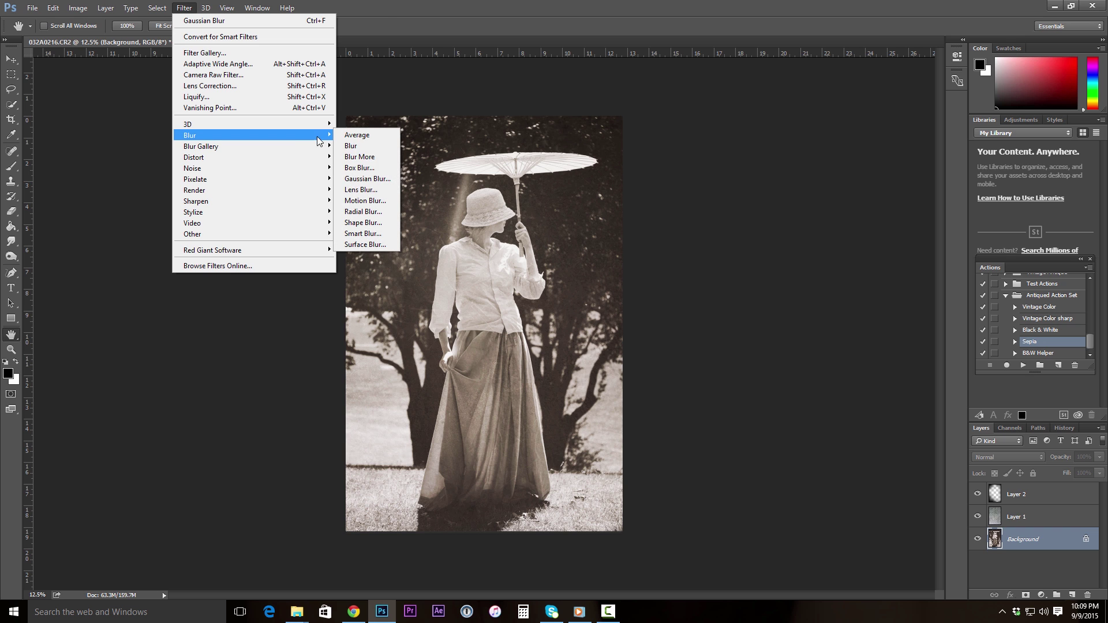
{"action": "left_click", "coordinate": [369, 181]}
{"action": "left_click", "coordinate": [854, 279]}
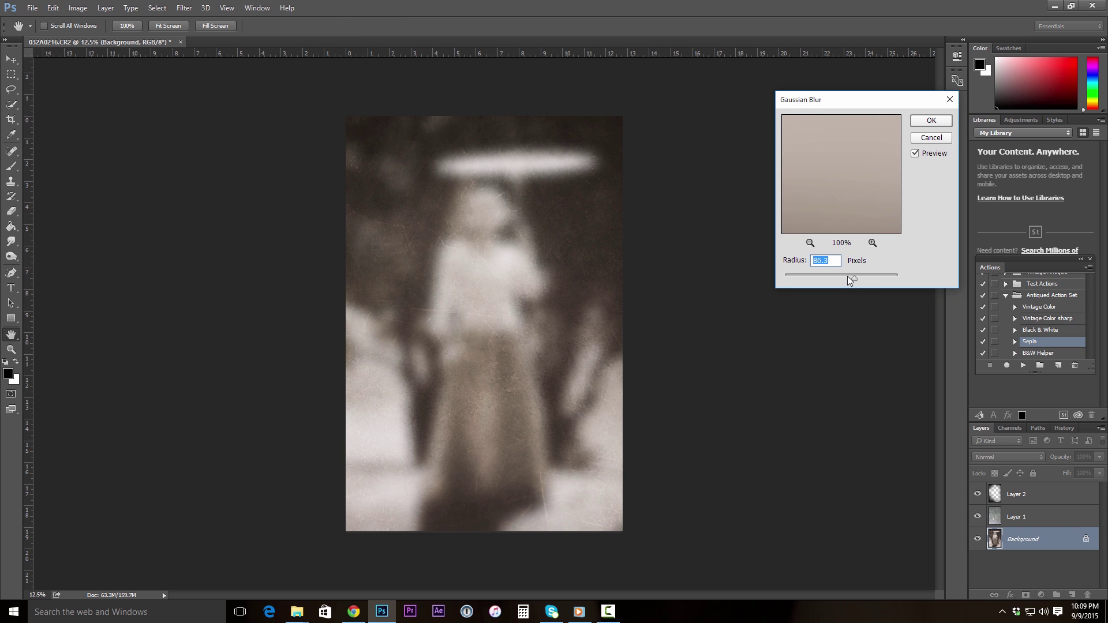
{"action": "left_click", "coordinate": [848, 277]}
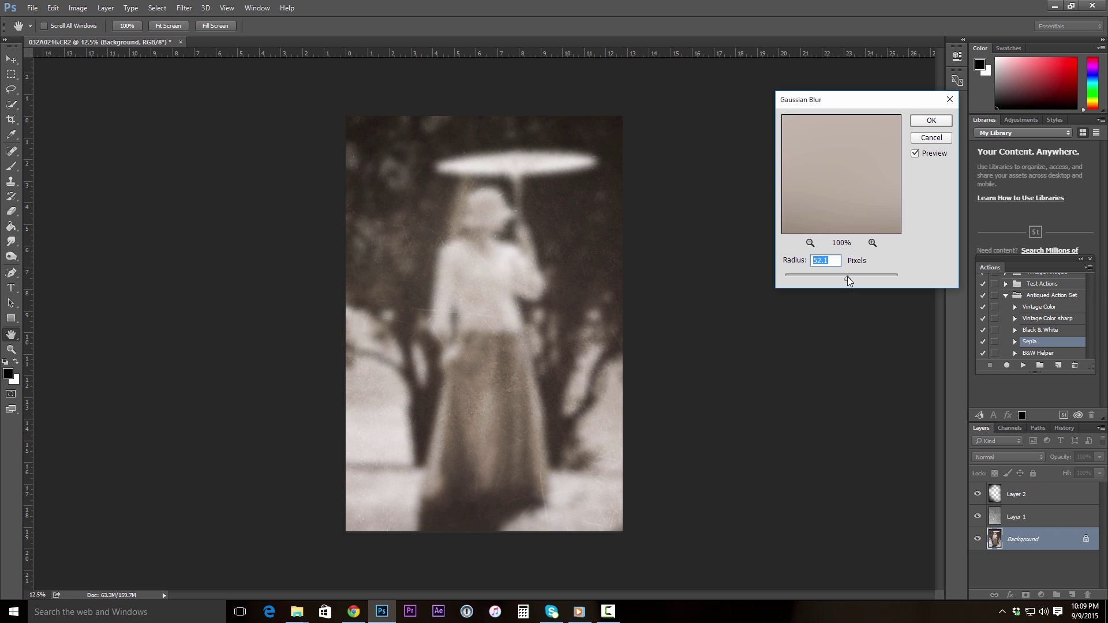
{"action": "key", "text": "Return"}
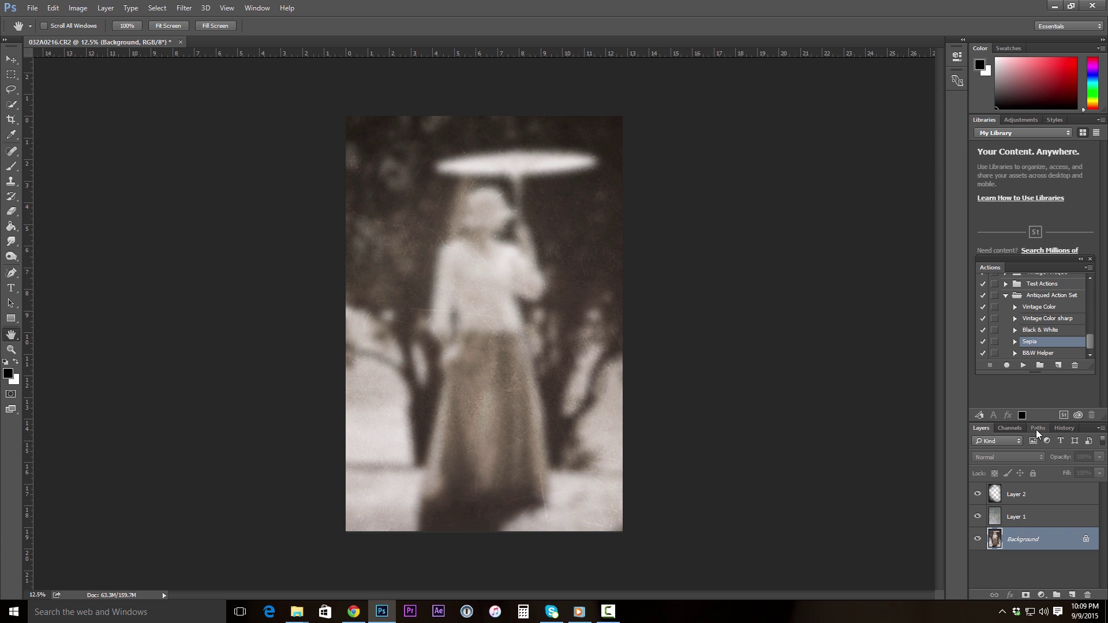
Paint the woman and parasol back to sharpness with the History Brush
{"action": "left_click", "coordinate": [1064, 428]}
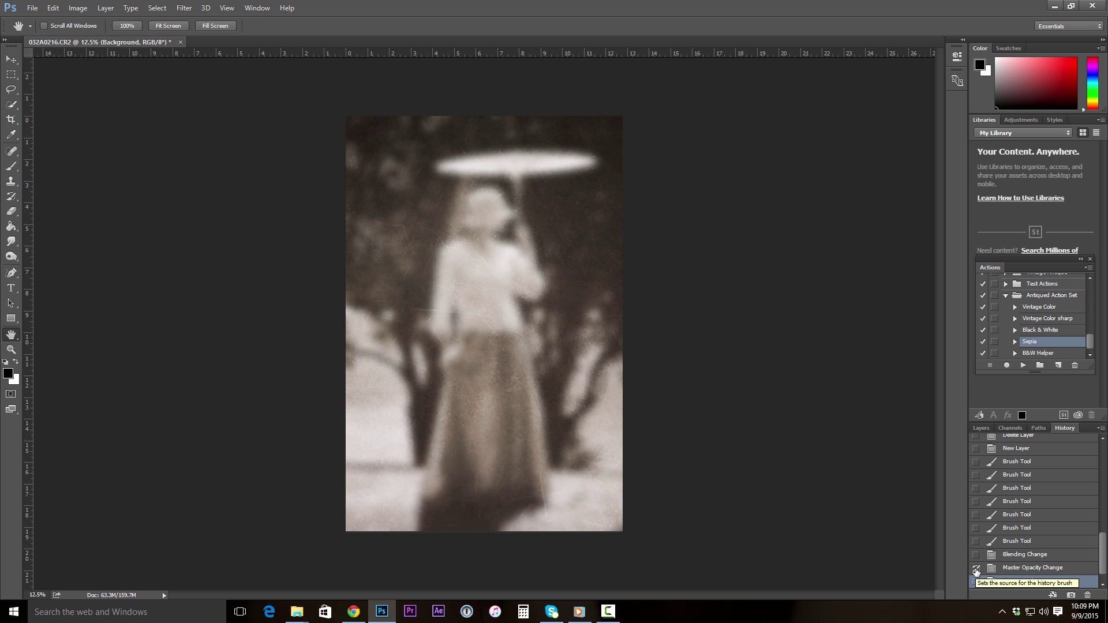
{"action": "key", "text": "y"}
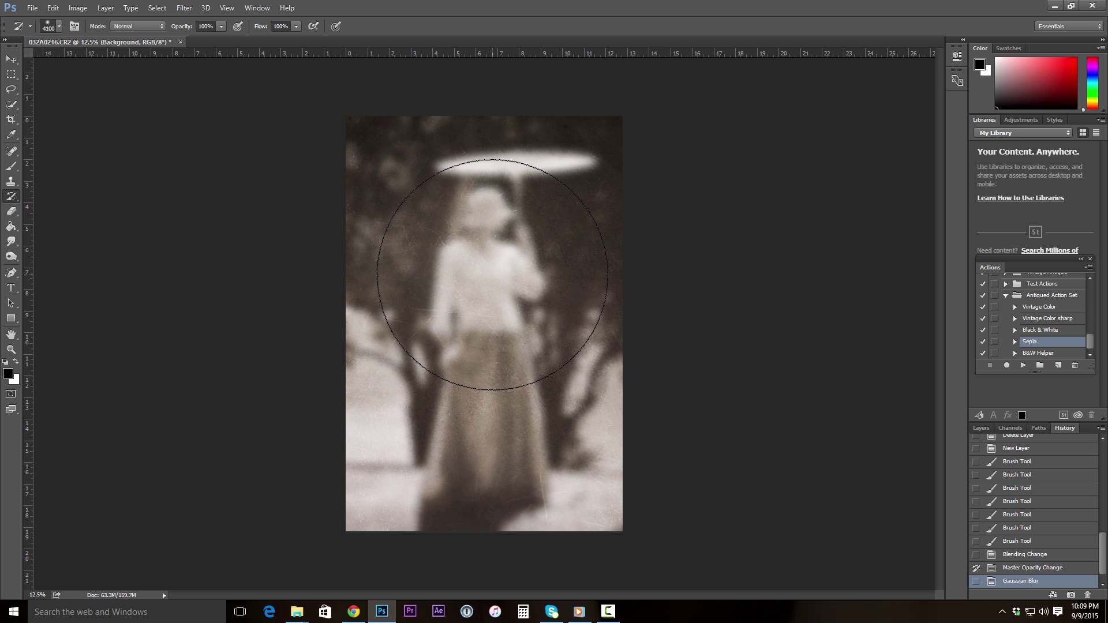
{"action": "key", "text": "bracketleft"}
{"action": "key", "text": "bracketleft"}
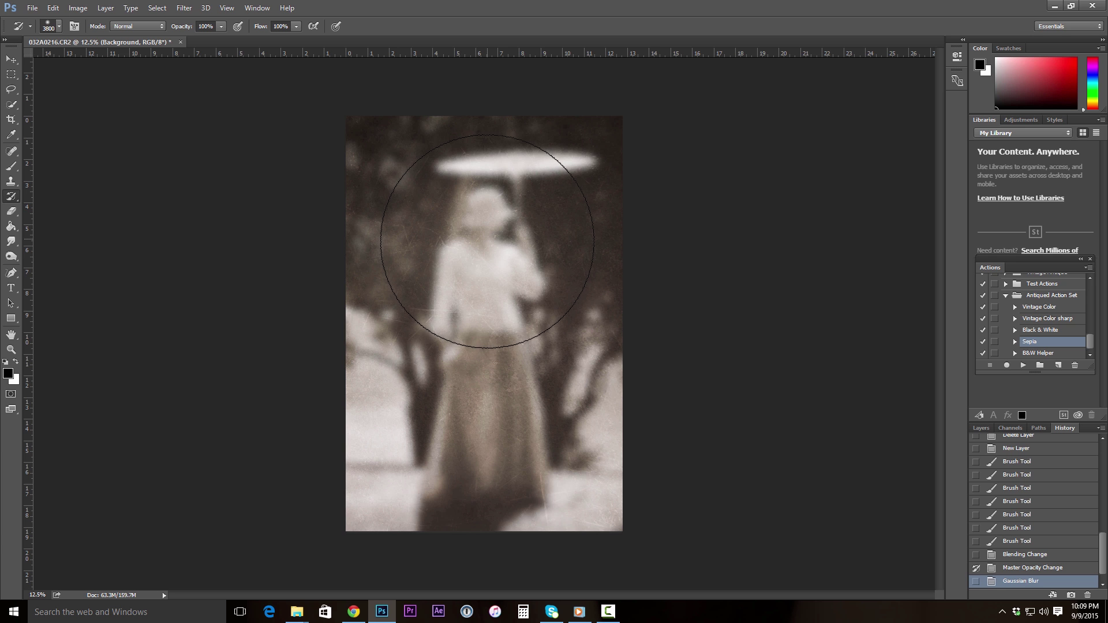
{"action": "left_click_drag", "start_coordinate": [485, 283], "coordinate": [494, 476]}
{"action": "key", "text": "bracketright"}
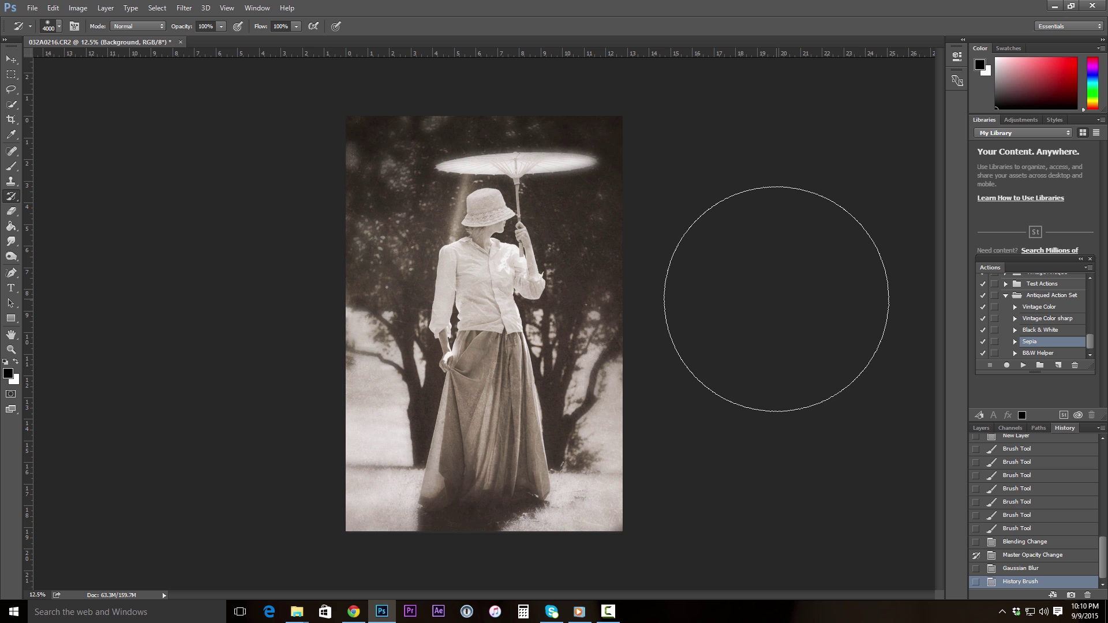
{"action": "key", "text": "bracketleft"}
{"action": "key", "text": "bracketleft"}
{"action": "key", "text": "bracketleft"}
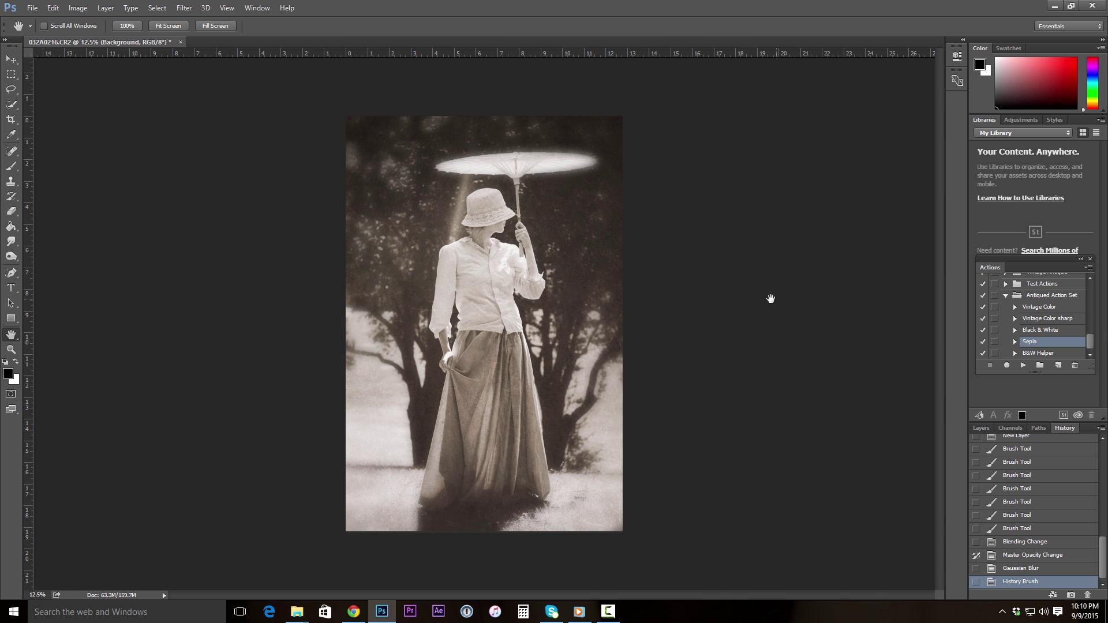